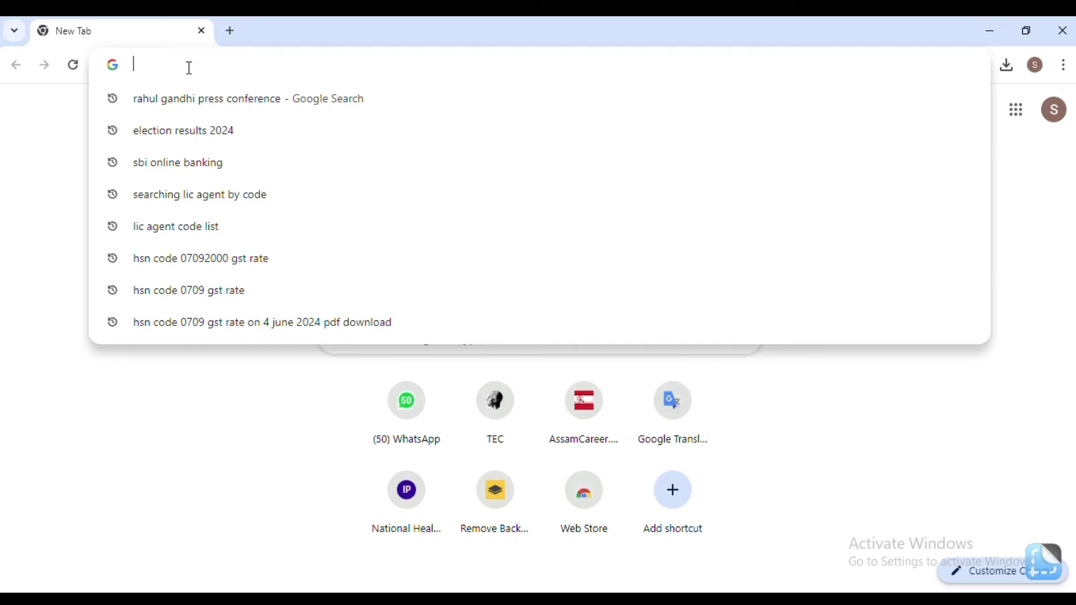
# Search Google for 'dte' and open the Directorate of Technical Education, Assam homepage.
pyautogui.write('dte')
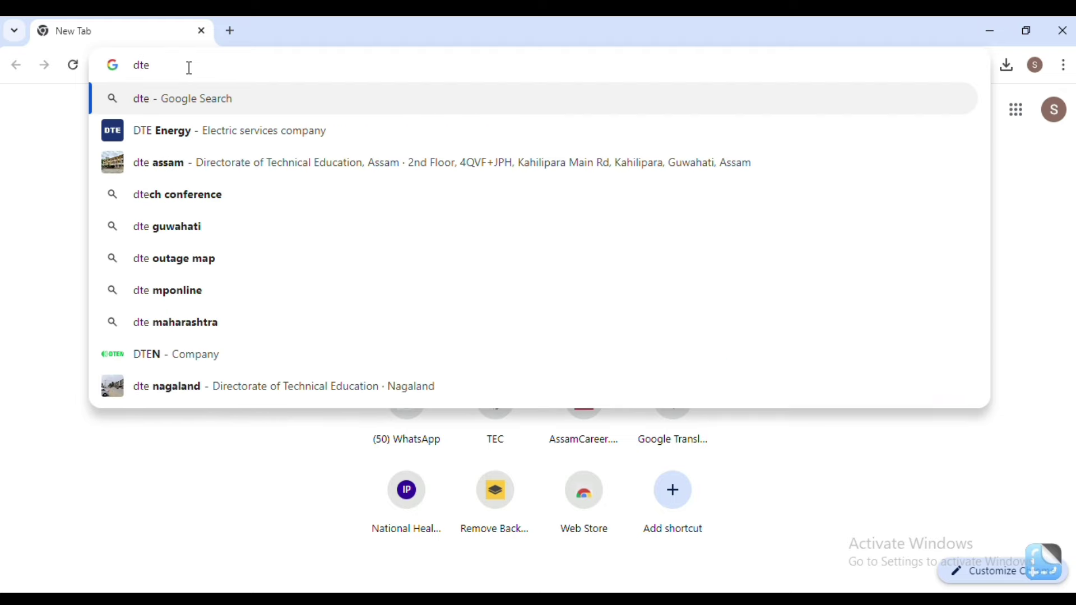
pyautogui.press('Return')
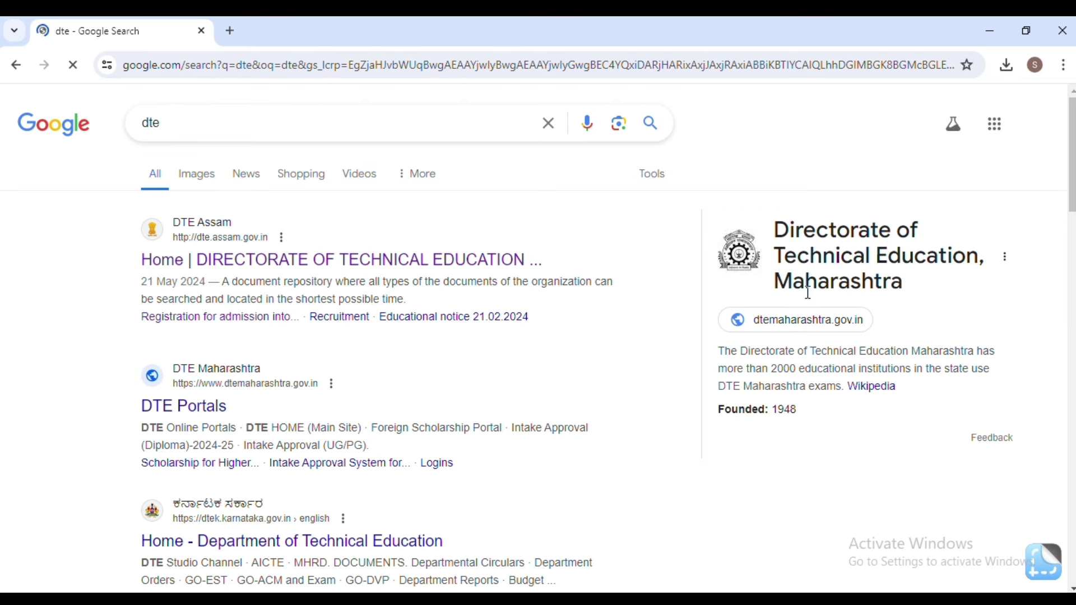
pyautogui.click(336, 260)
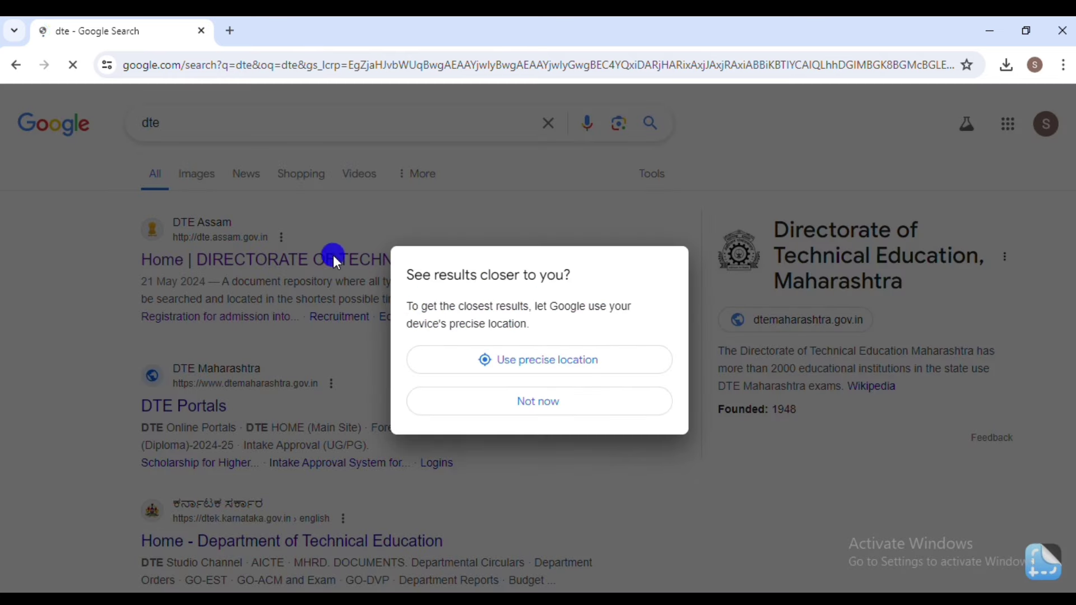
pyautogui.click(498, 401)
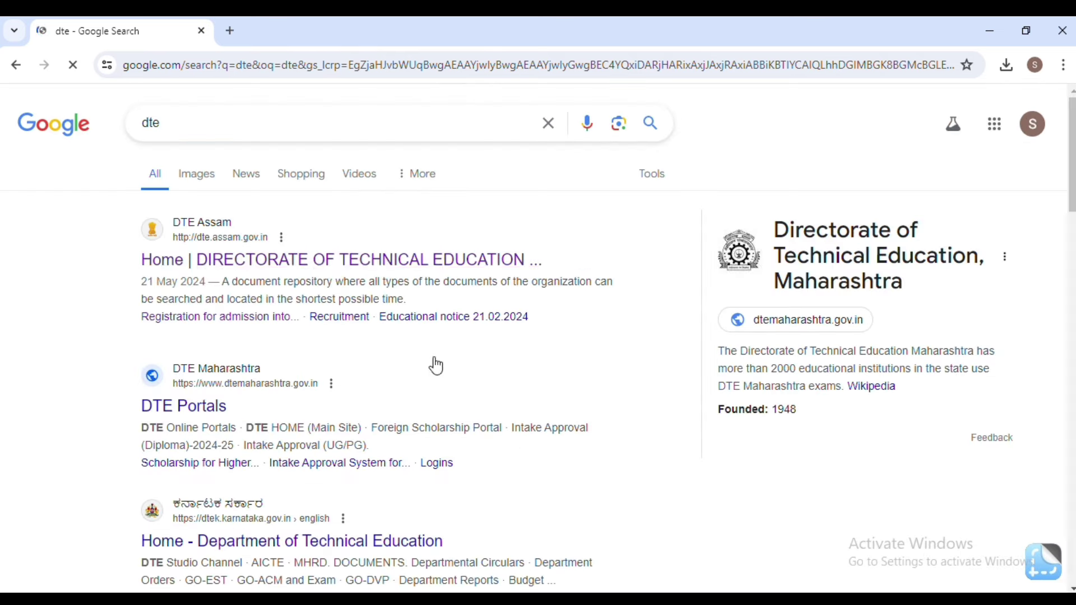
pyautogui.click(327, 270)
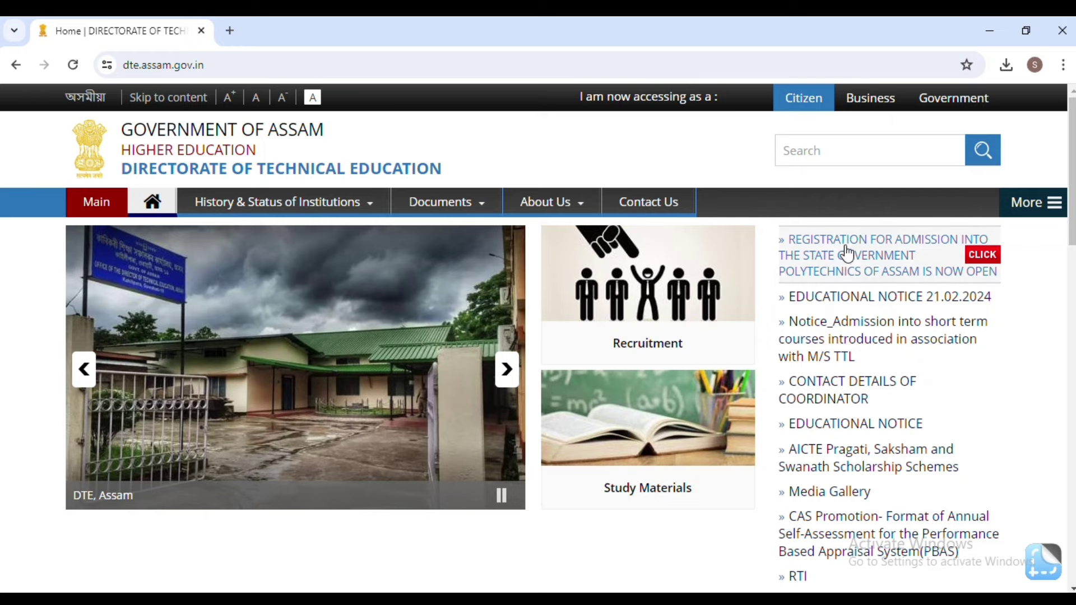
# Follow the Polytechnic Admission 2024 registration link to the Samarth admissions portal.
pyautogui.click(846, 256)
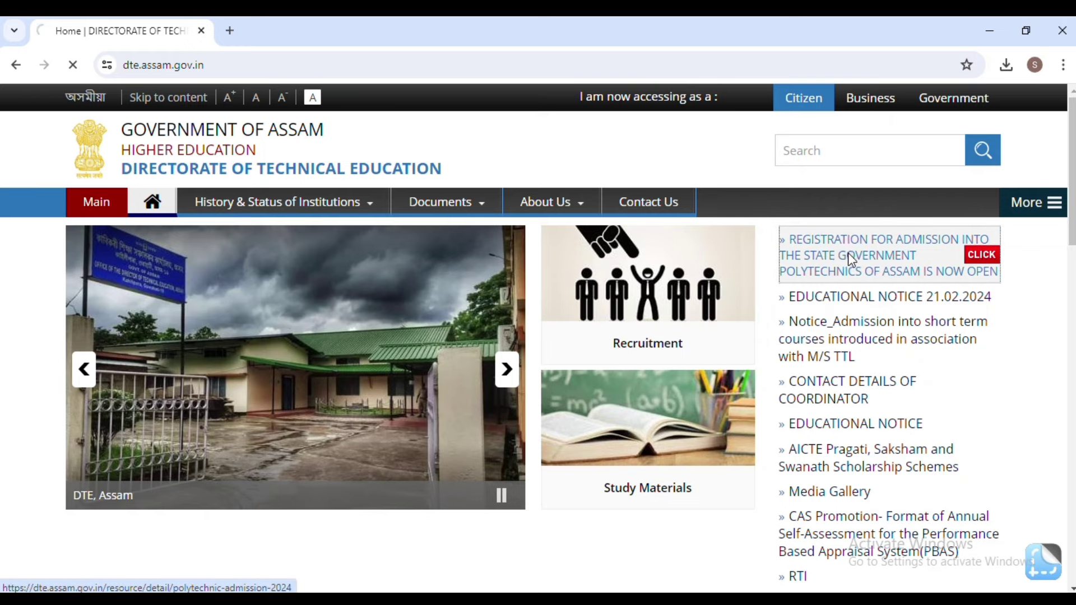
pyautogui.scroll(-1, 778, 328)
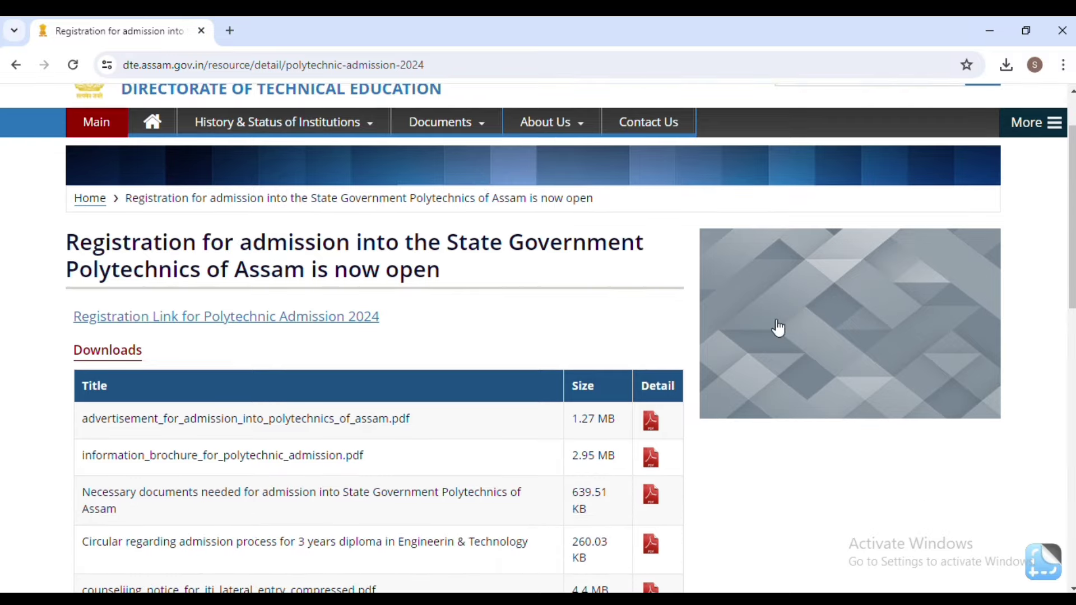
pyautogui.moveTo(1054, 321)
pyautogui.moveTo(432, 240); pyautogui.dragTo(356, 316)
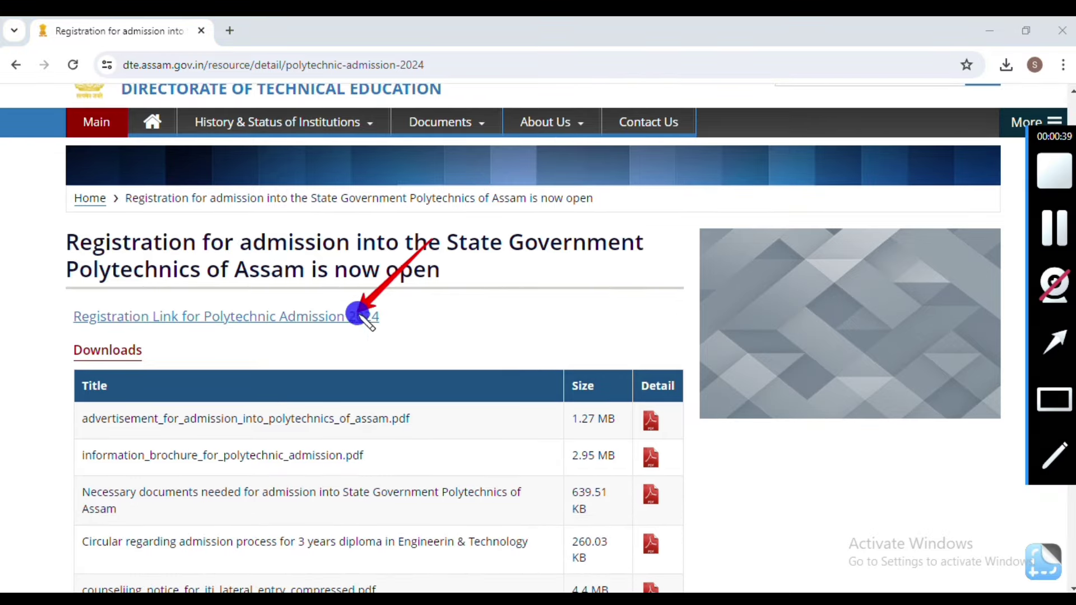
pyautogui.click(490, 316)
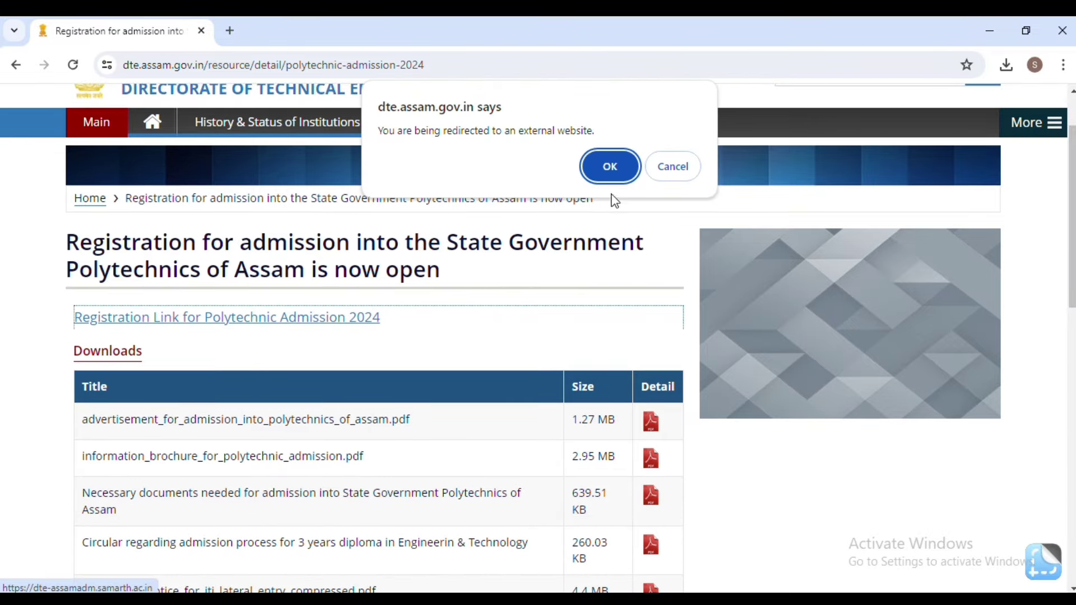
pyautogui.click(610, 167)
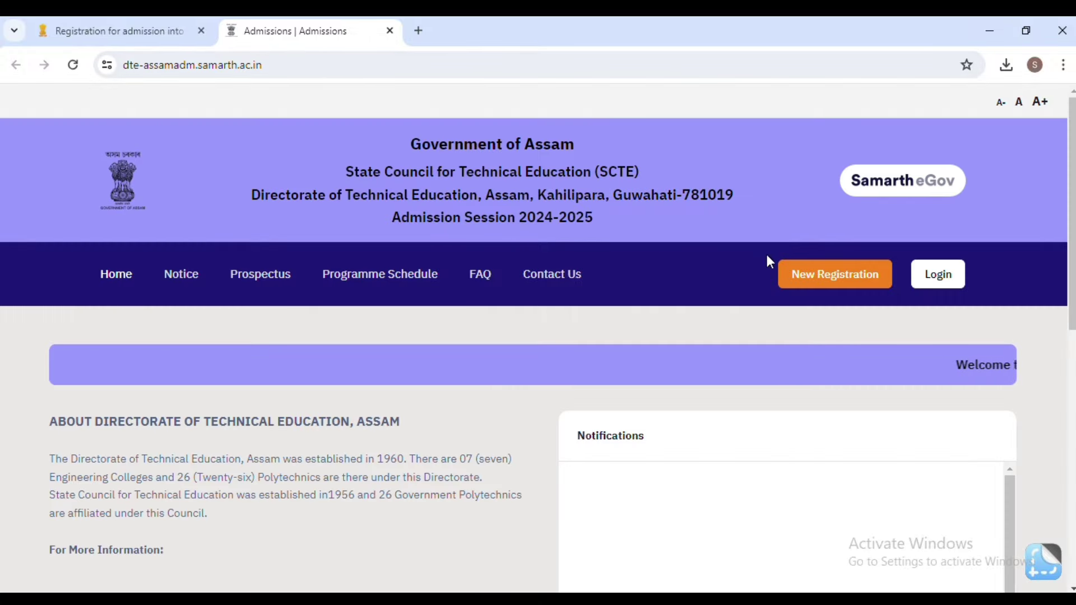
# Go from the Samarth portal home page to its Login page with the registered user form.
pyautogui.scroll(-3, 538, 300)
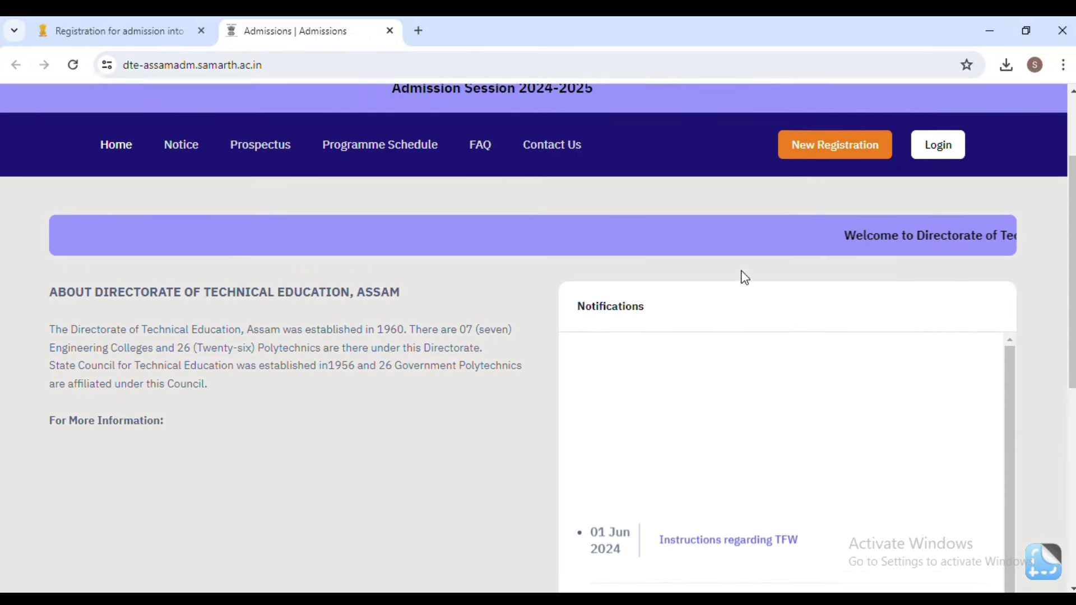
pyautogui.scroll(3, 744, 278)
pyautogui.moveTo(1056, 336)
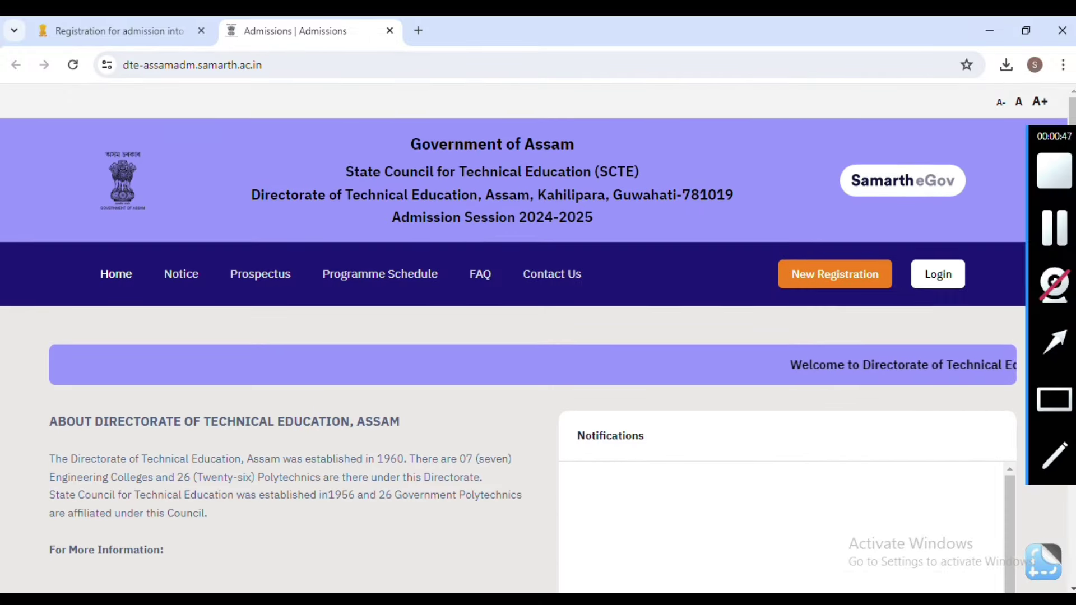
pyautogui.click(1057, 398)
pyautogui.moveTo(758, 234); pyautogui.dragTo(917, 309)
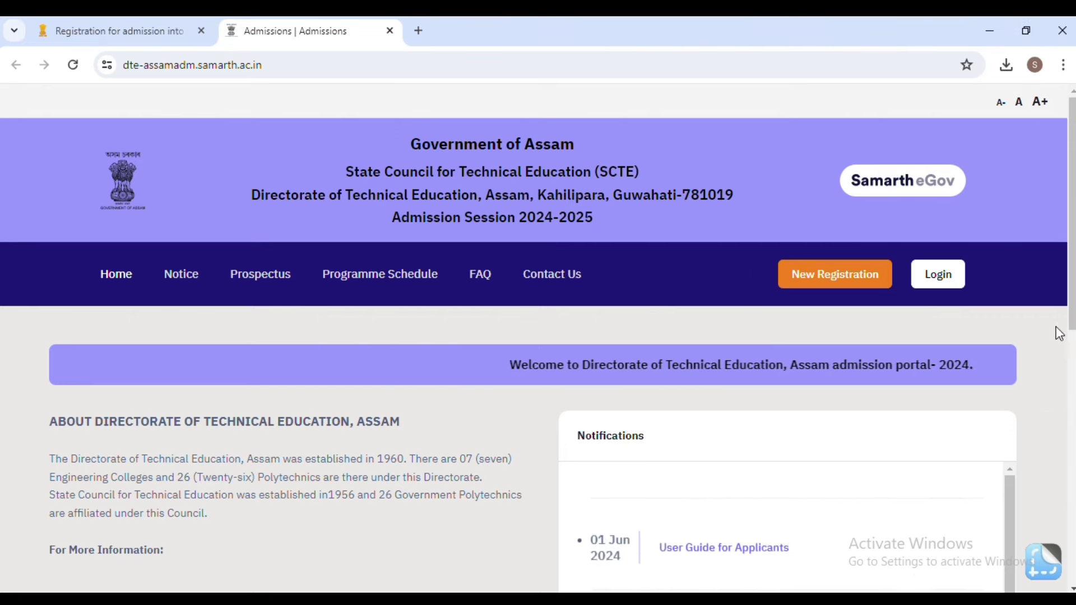
pyautogui.moveTo(1059, 334)
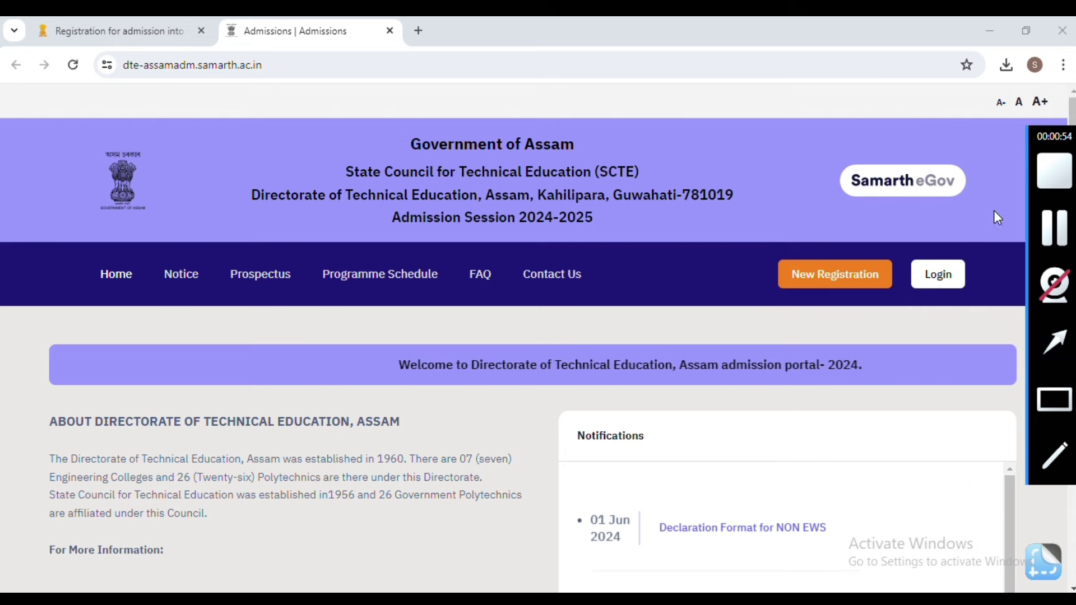
pyautogui.click(1054, 342)
pyautogui.moveTo(993, 196); pyautogui.dragTo(959, 270)
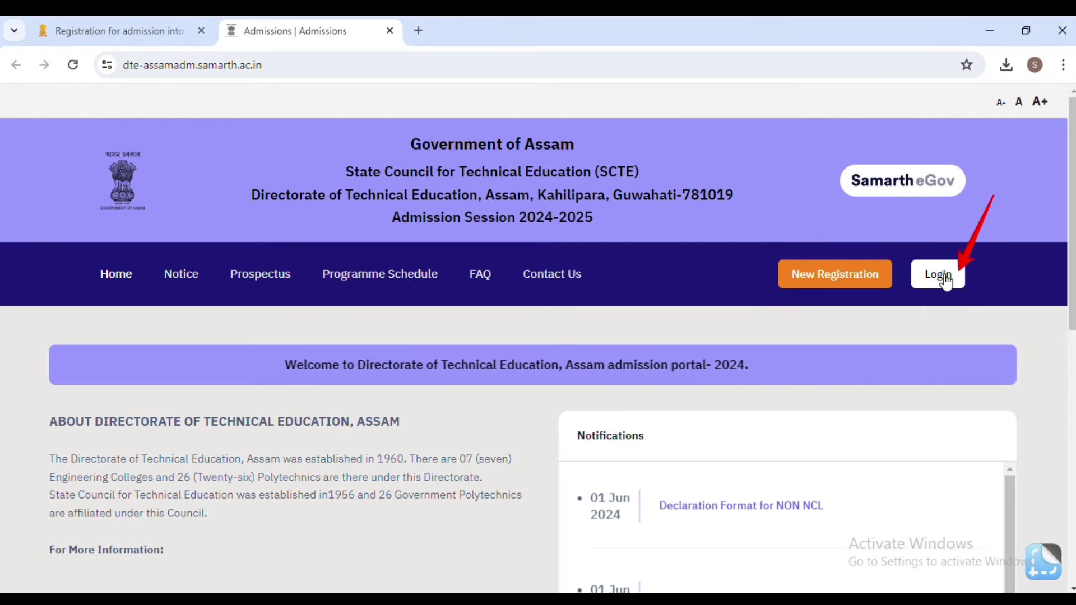
pyautogui.click(946, 283)
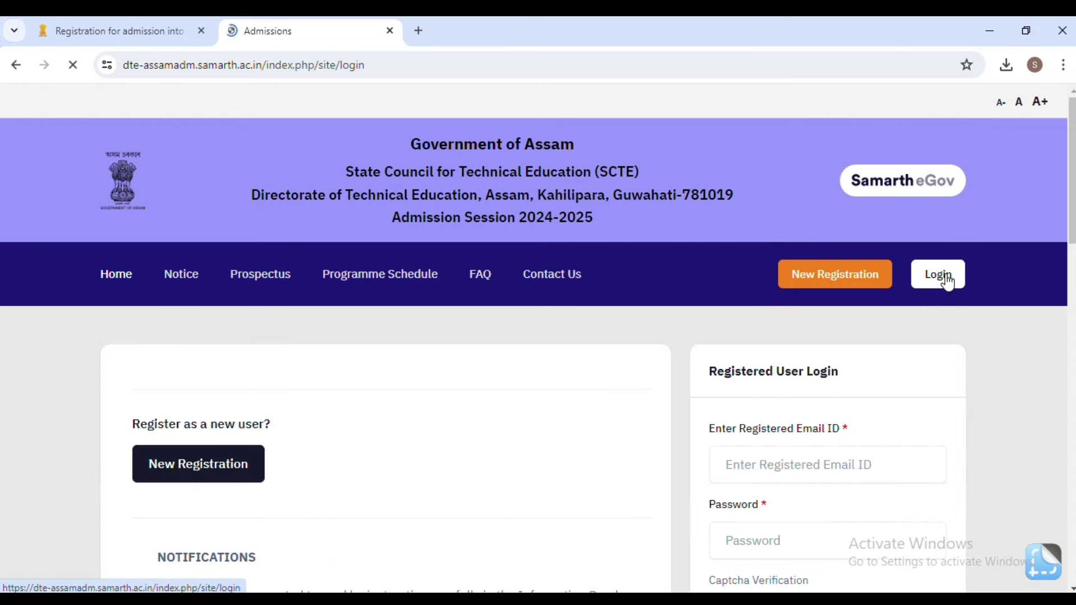
# Fill the login email and password using the browser's saved credentials.
pyautogui.scroll(-3, 759, 350)
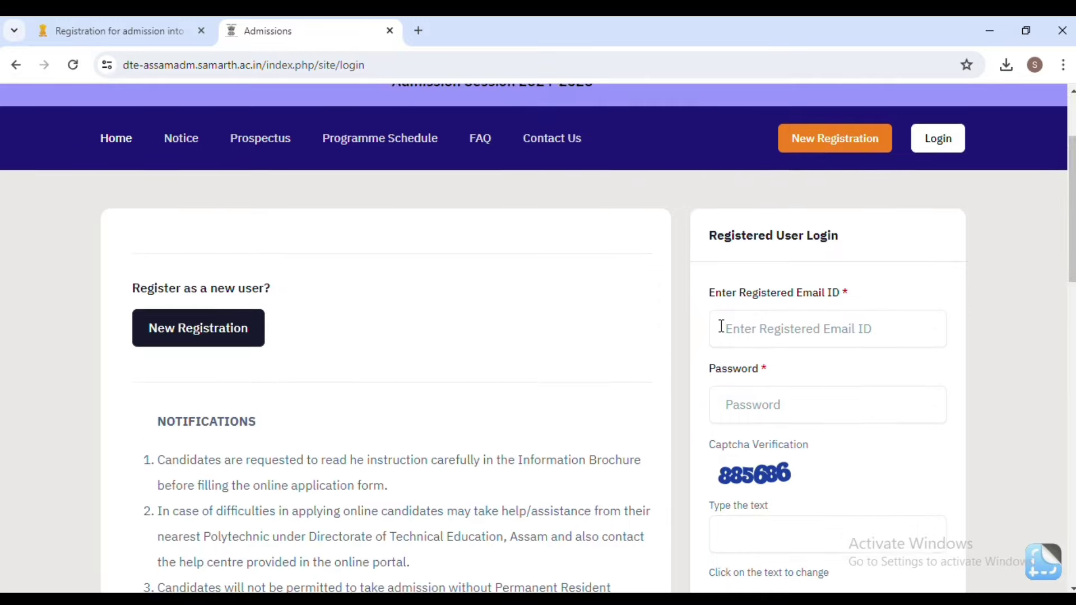
pyautogui.scroll(-2, 869, 302)
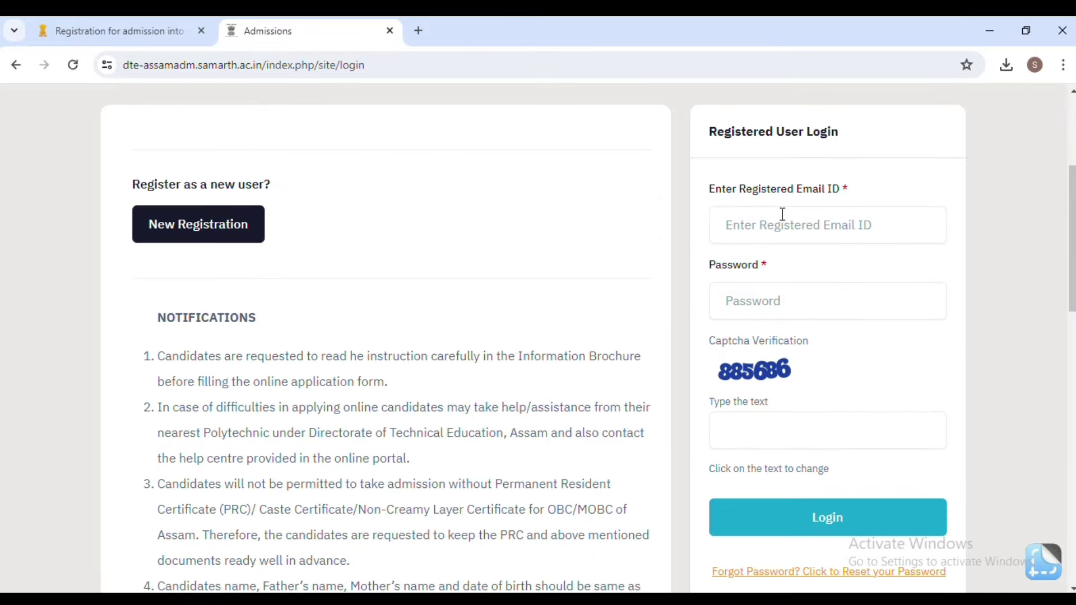
pyautogui.scroll(2, 786, 245)
pyautogui.scroll(-2, 790, 257)
pyautogui.moveTo(1063, 299)
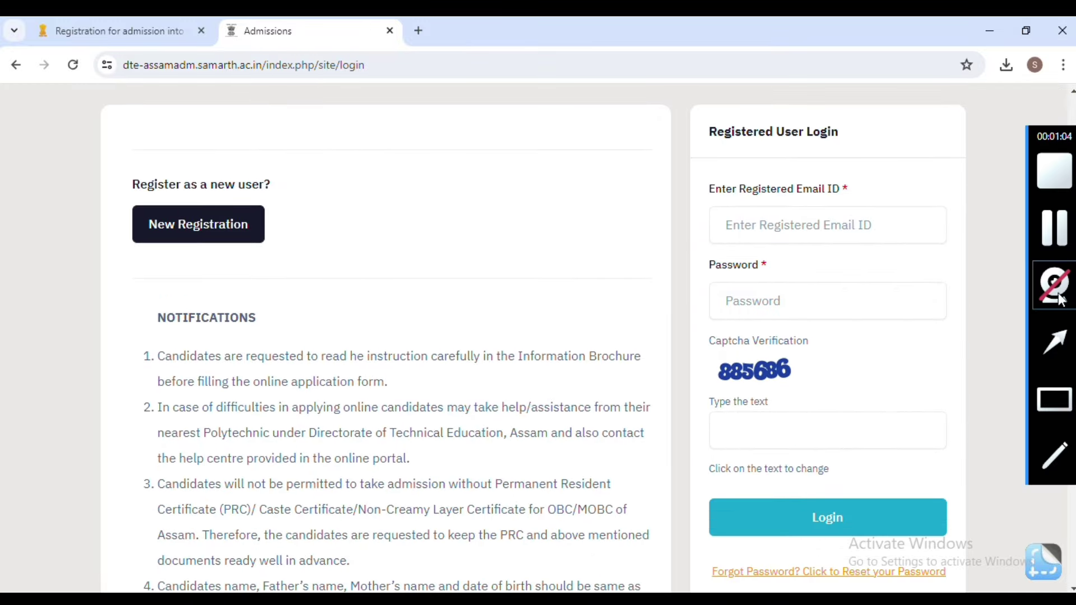
pyautogui.click(1064, 392)
pyautogui.moveTo(704, 192); pyautogui.dragTo(894, 242)
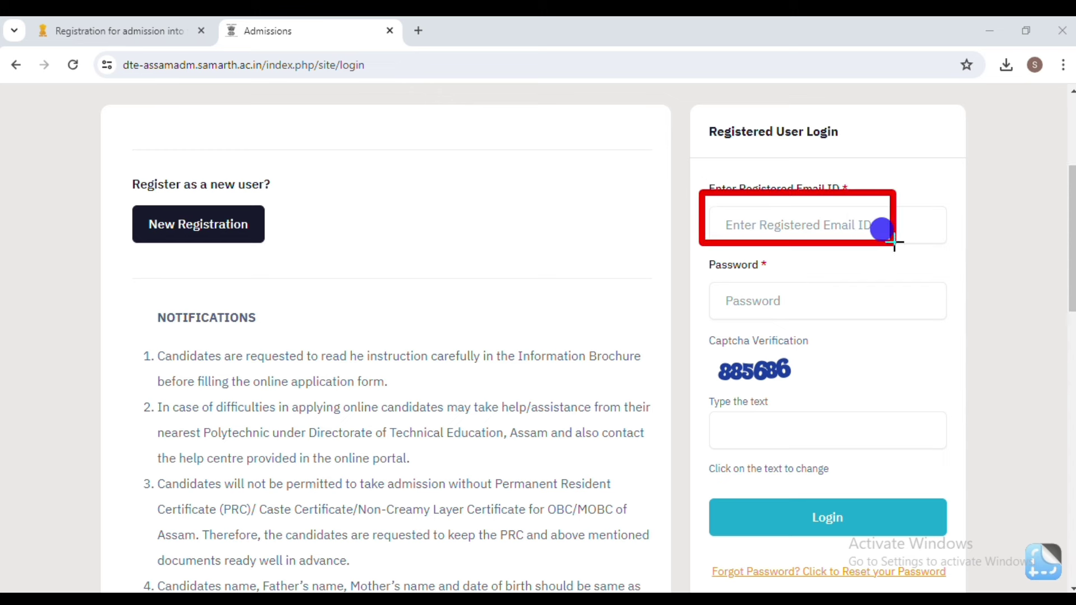
pyautogui.doubleClick(741, 268)
pyautogui.click(810, 297)
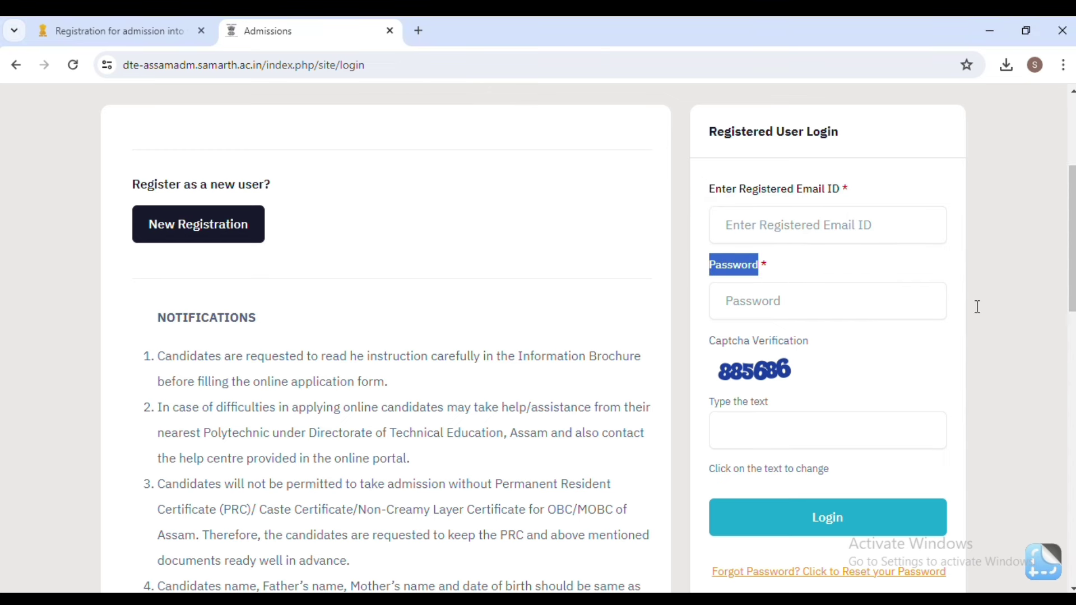
pyautogui.moveTo(1062, 314)
pyautogui.click(1061, 339)
pyautogui.moveTo(922, 254); pyautogui.dragTo(800, 316)
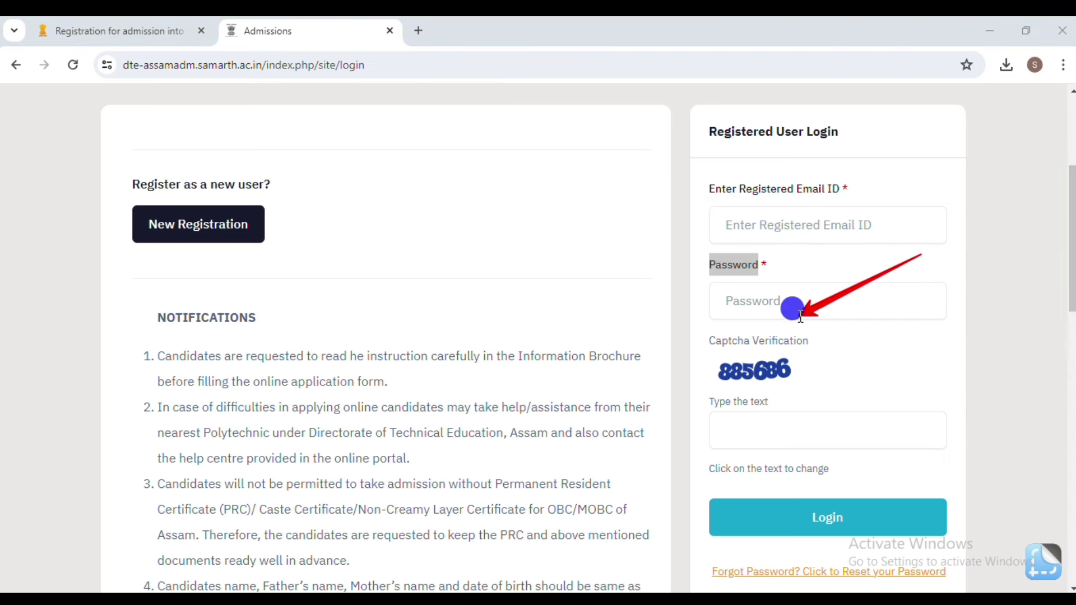
pyautogui.click(870, 361)
pyautogui.click(824, 311)
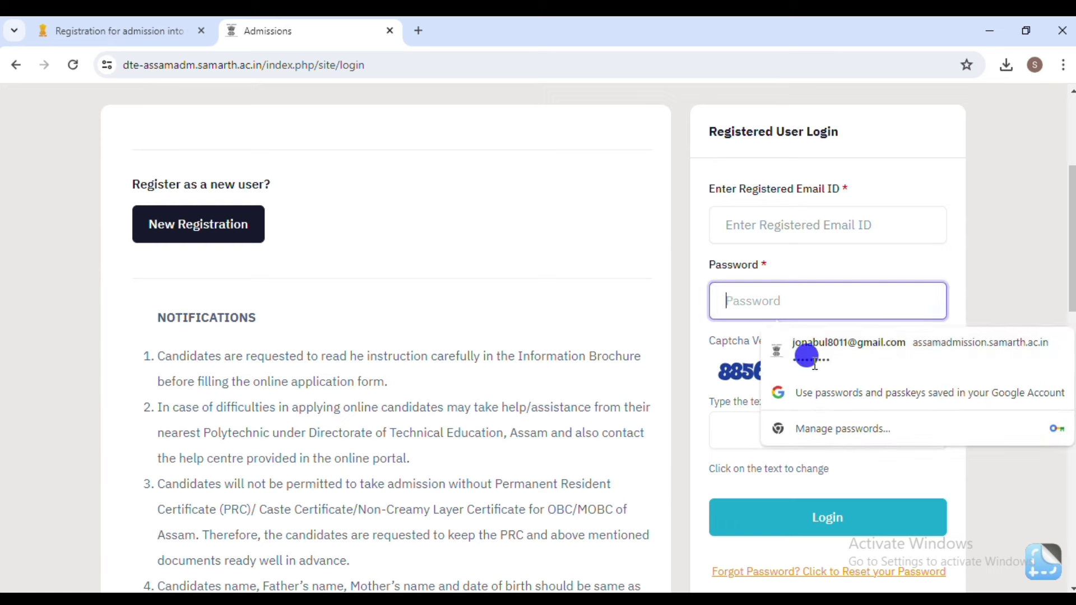
pyautogui.click(870, 351)
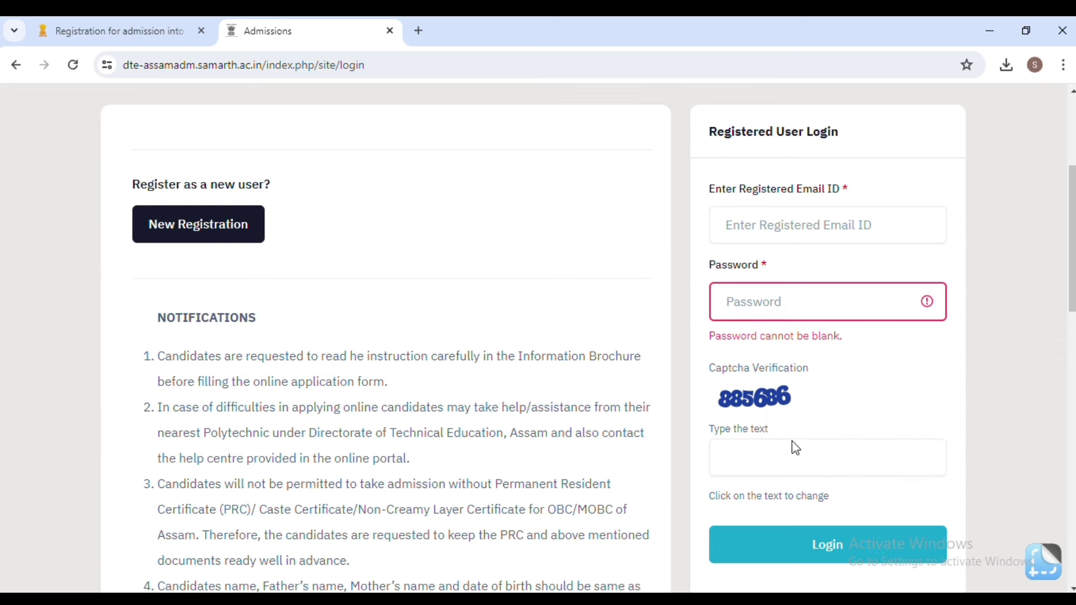
# Enter the captcha answer and submit the login form.
pyautogui.click(779, 461)
pyautogui.scroll(-2, 847, 440)
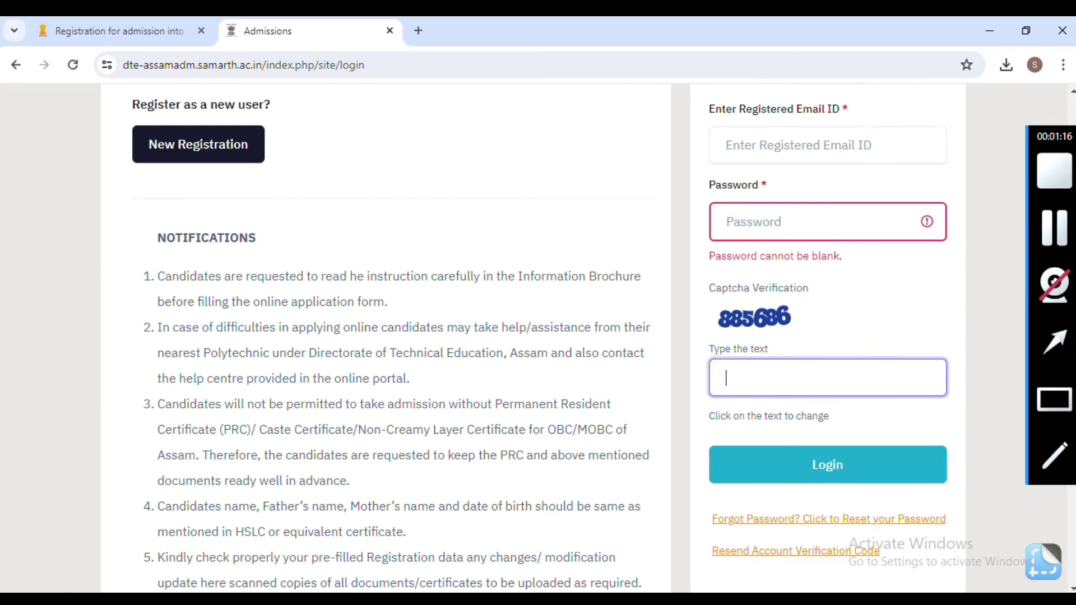
pyautogui.click(1054, 228)
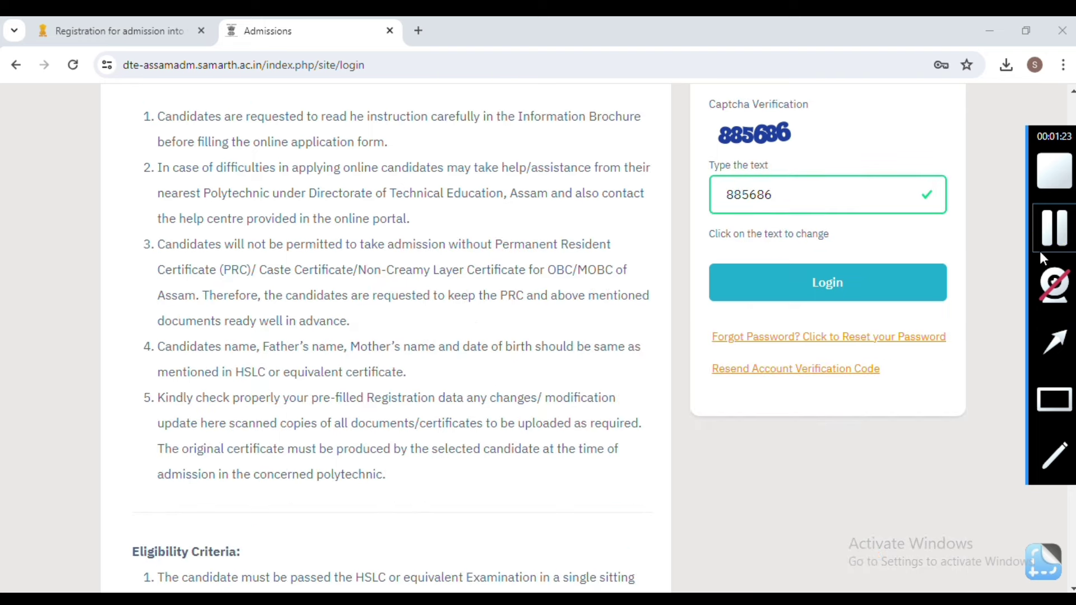
pyautogui.click(866, 284)
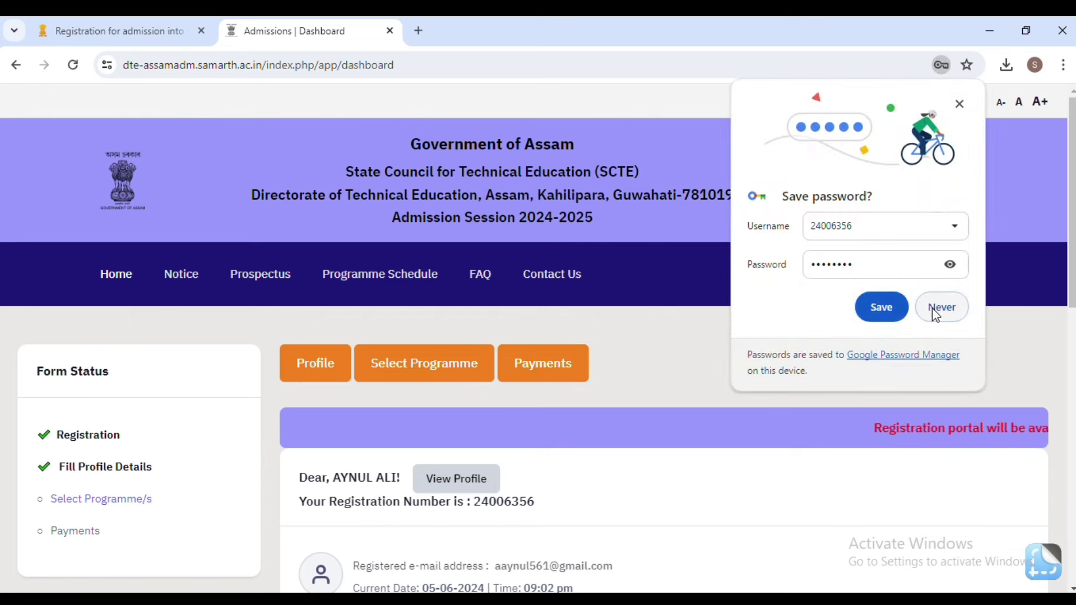
# Save the portal login in the browser and look over the dashboard's Form Status.
pyautogui.click(885, 312)
pyautogui.scroll(-1, 597, 344)
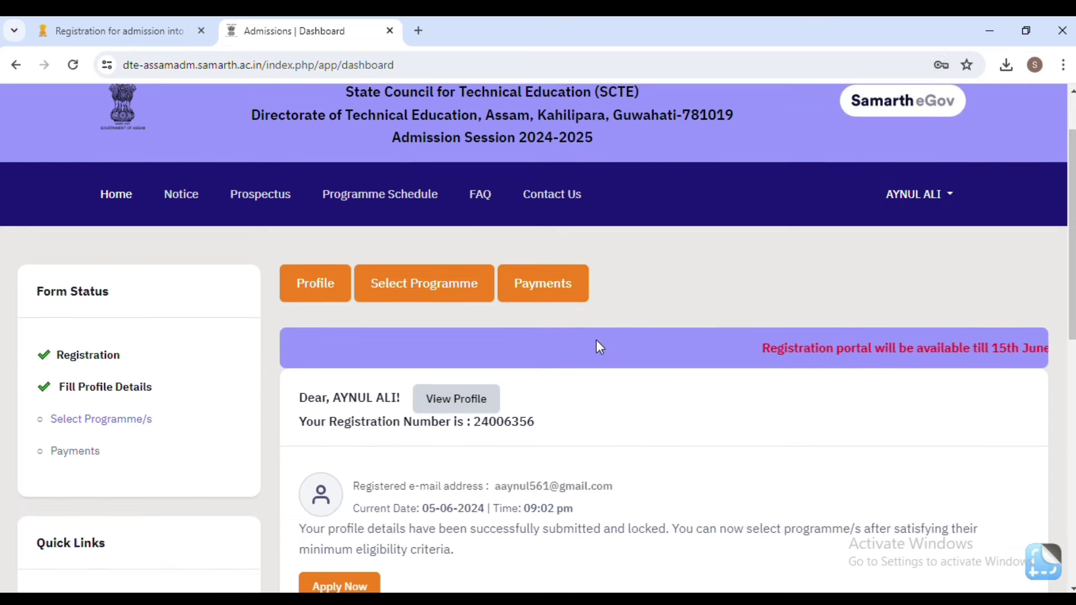
pyautogui.scroll(-3, 697, 338)
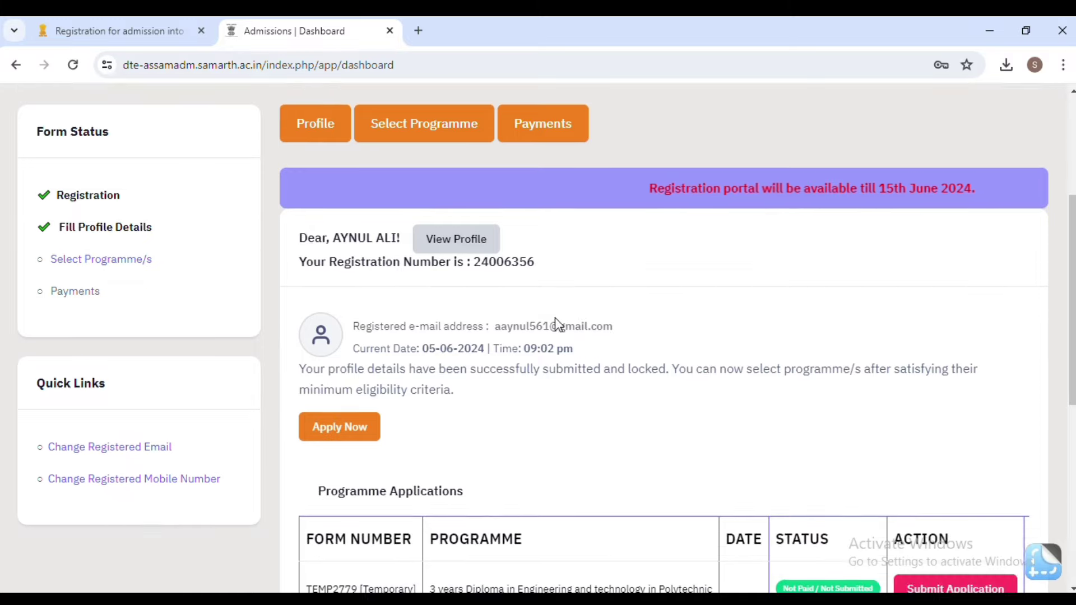
pyautogui.scroll(-1, 709, 303)
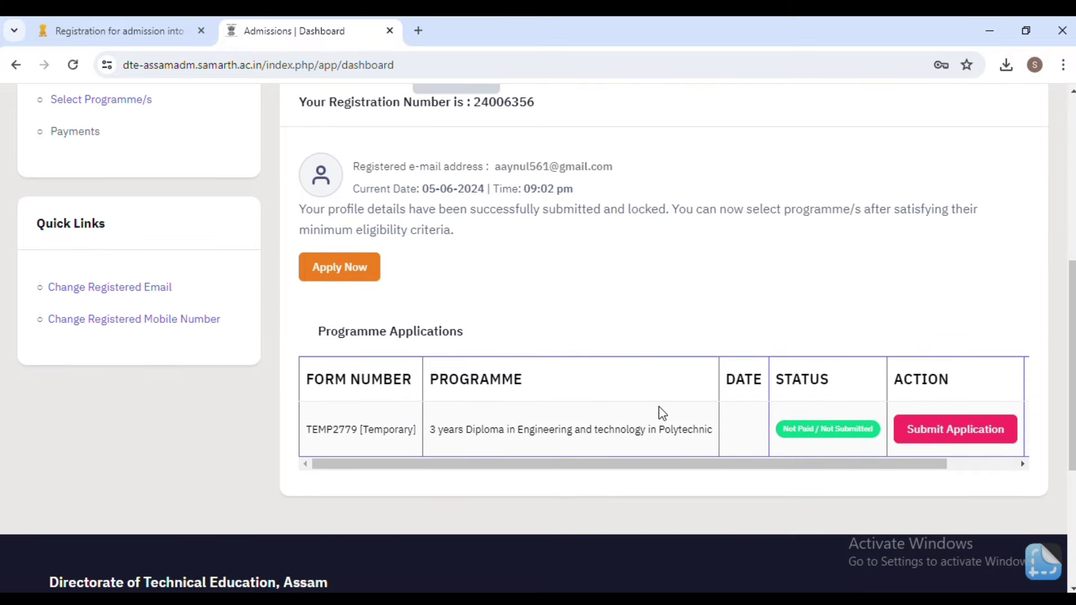
pyautogui.scroll(-1, 657, 406)
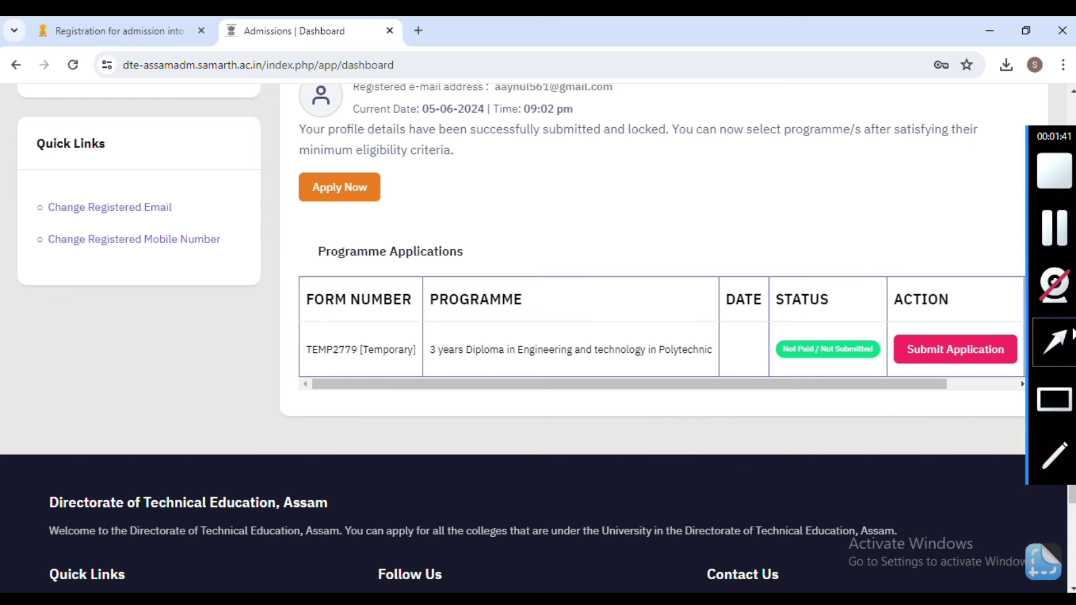
pyautogui.moveTo(391, 219)
pyautogui.mouseDown()
pyautogui.moveTo(363, 272)
pyautogui.moveTo(356, 340)
pyautogui.moveTo(401, 354)
pyautogui.mouseUp()
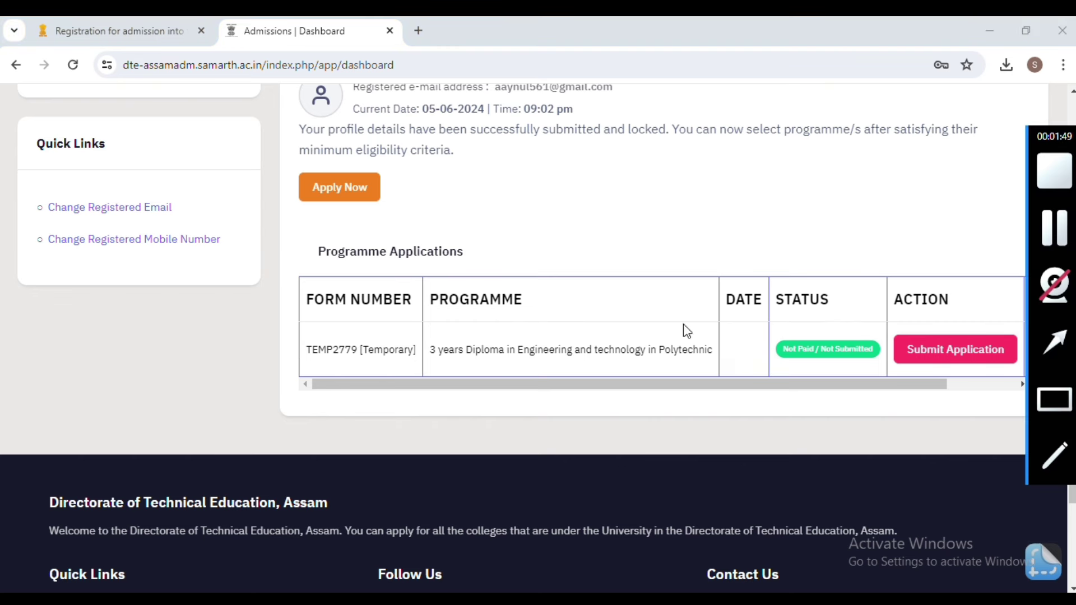
pyautogui.moveTo(608, 245); pyautogui.dragTo(531, 352)
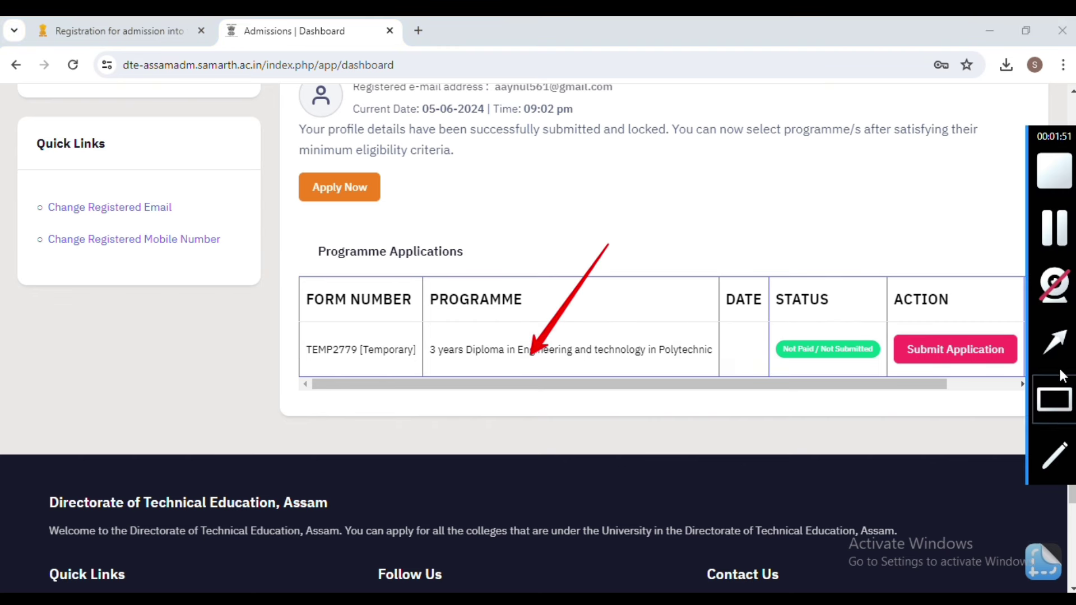
pyautogui.moveTo(864, 225)
pyautogui.mouseDown()
pyautogui.moveTo(836, 259)
pyautogui.moveTo(818, 341)
pyautogui.mouseUp()
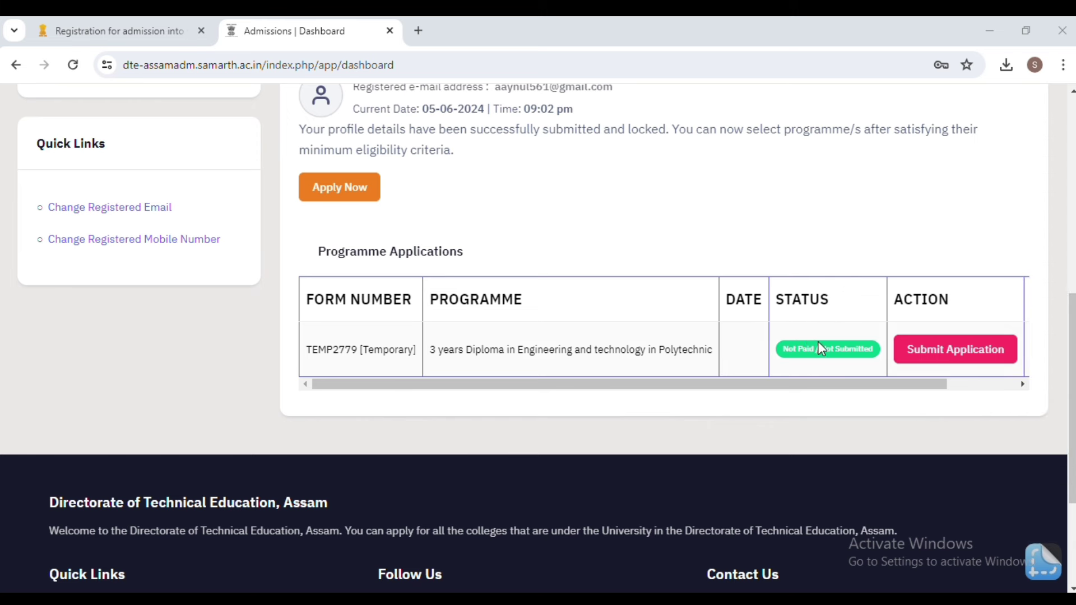
# Review the Polytechnic application preview and tick its declaration checkboxes.
pyautogui.moveTo(1066, 406)
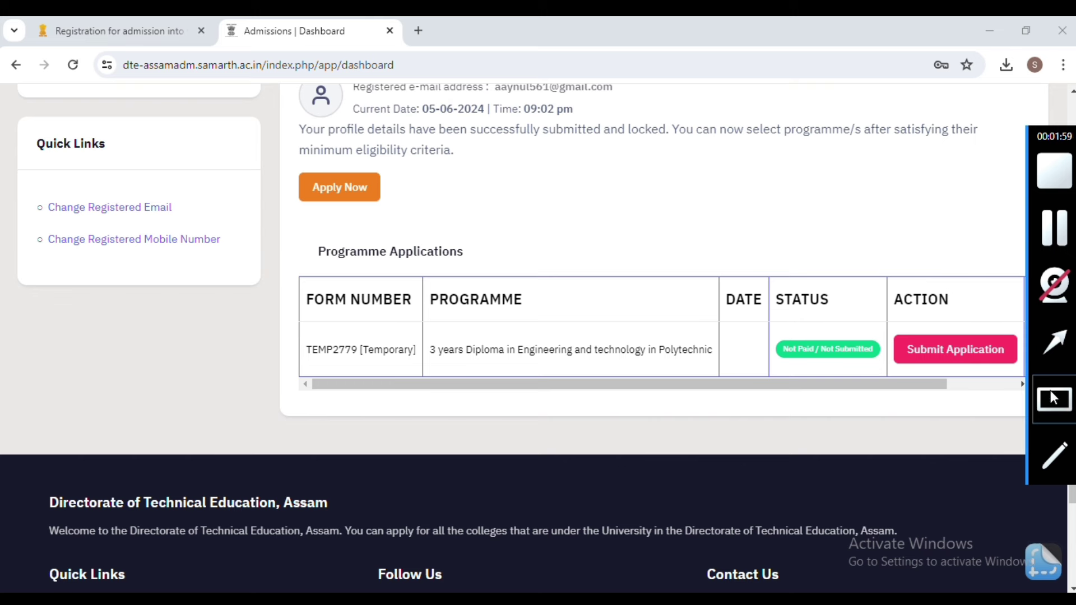
pyautogui.moveTo(785, 317); pyautogui.dragTo(883, 367)
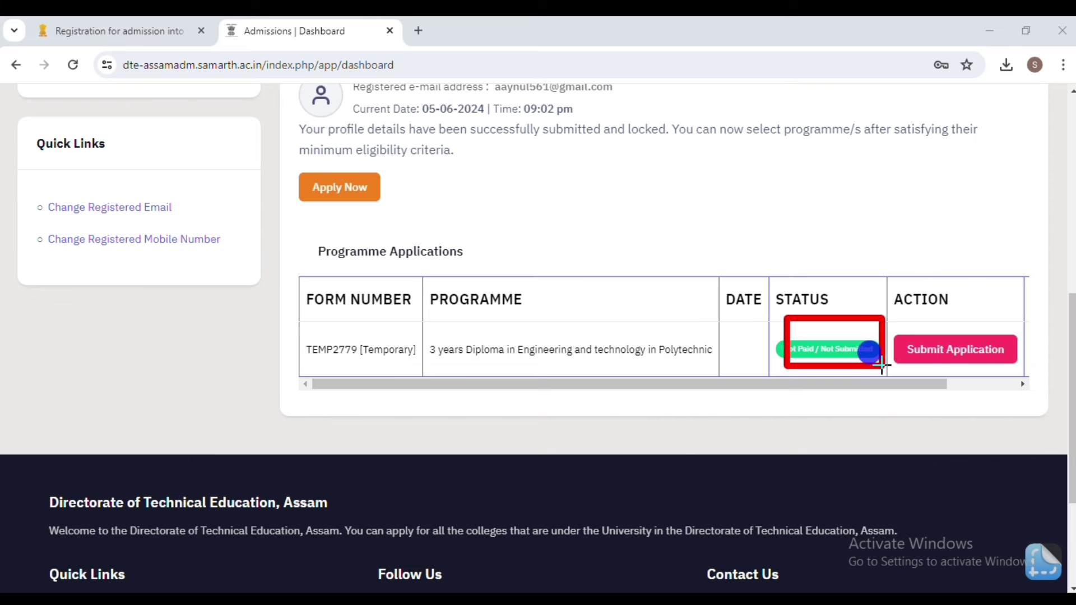
pyautogui.moveTo(1059, 401)
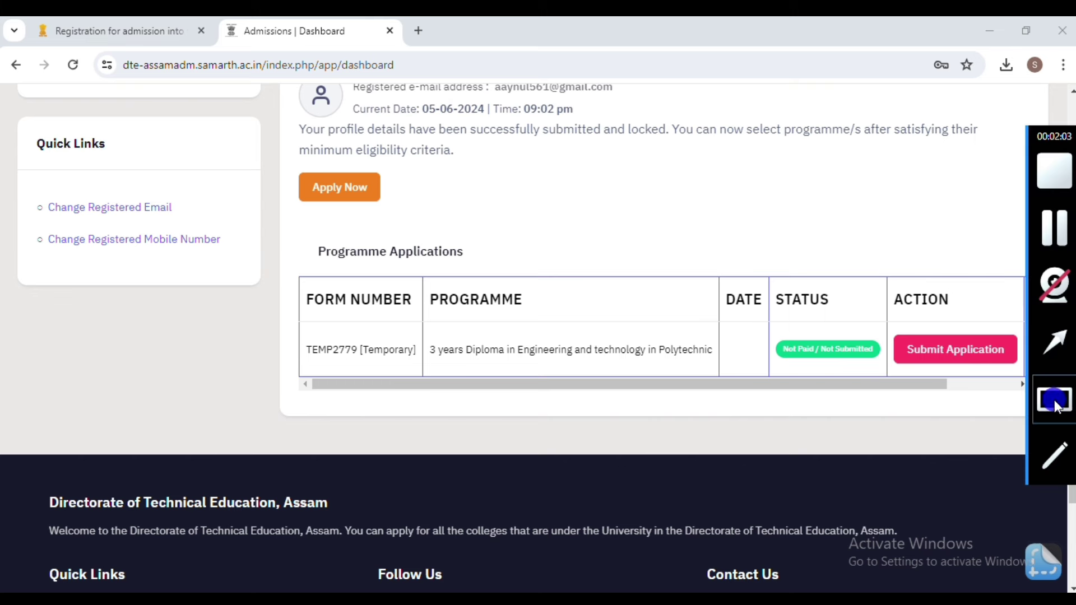
pyautogui.moveTo(881, 296)
pyautogui.mouseDown()
pyautogui.moveTo(968, 367)
pyautogui.moveTo(1026, 369)
pyautogui.mouseUp()
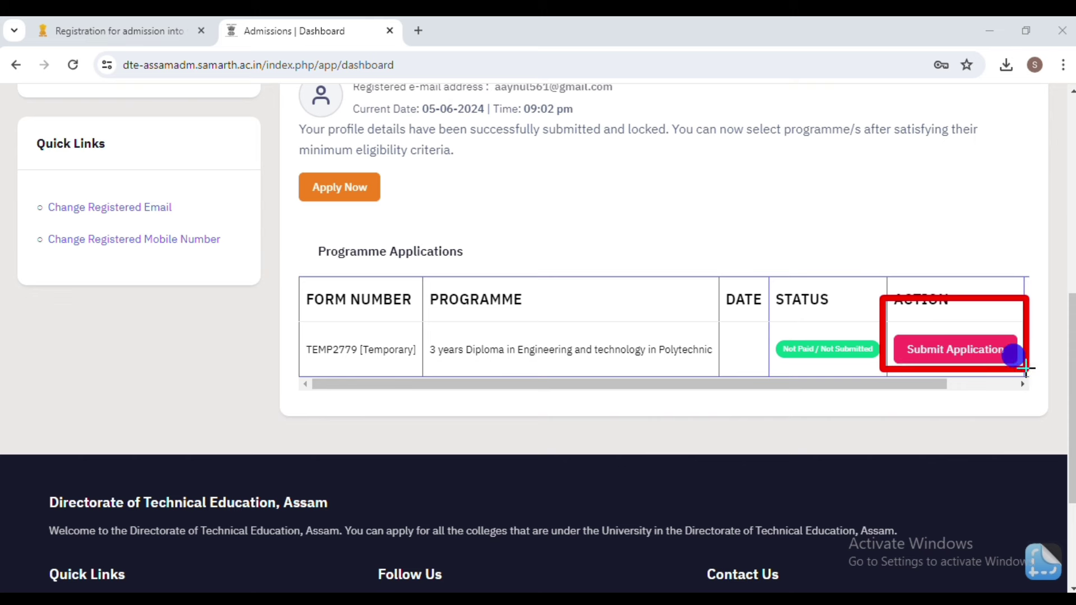
pyautogui.moveTo(913, 392); pyautogui.dragTo(1029, 388)
pyautogui.moveTo(1062, 429)
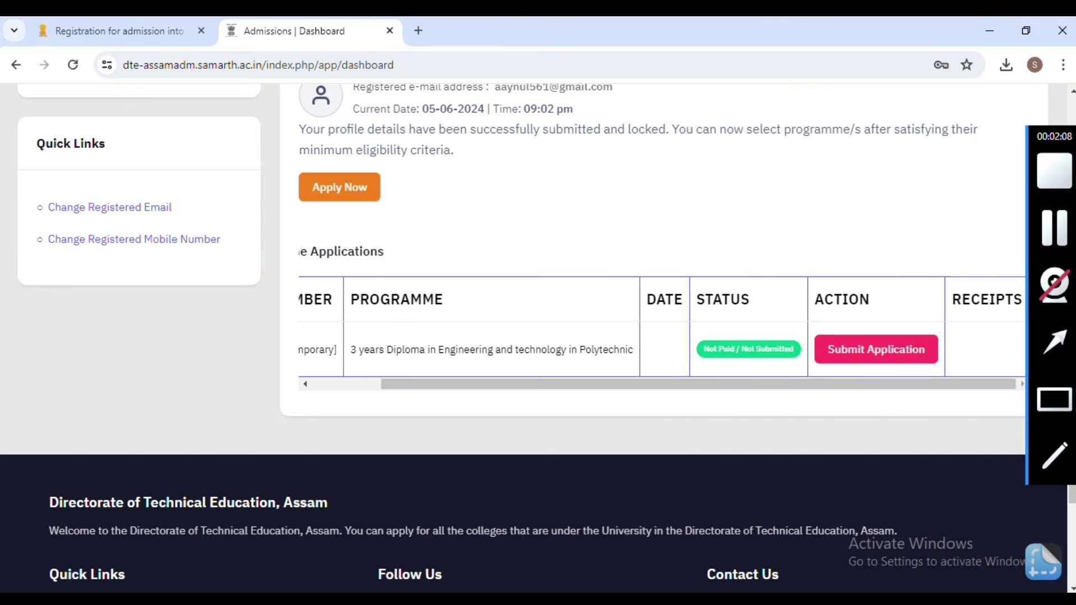
pyautogui.click(1055, 399)
pyautogui.moveTo(947, 313)
pyautogui.mouseDown()
pyautogui.moveTo(995, 363)
pyautogui.moveTo(1021, 371)
pyautogui.moveTo(821, 390)
pyautogui.mouseUp()
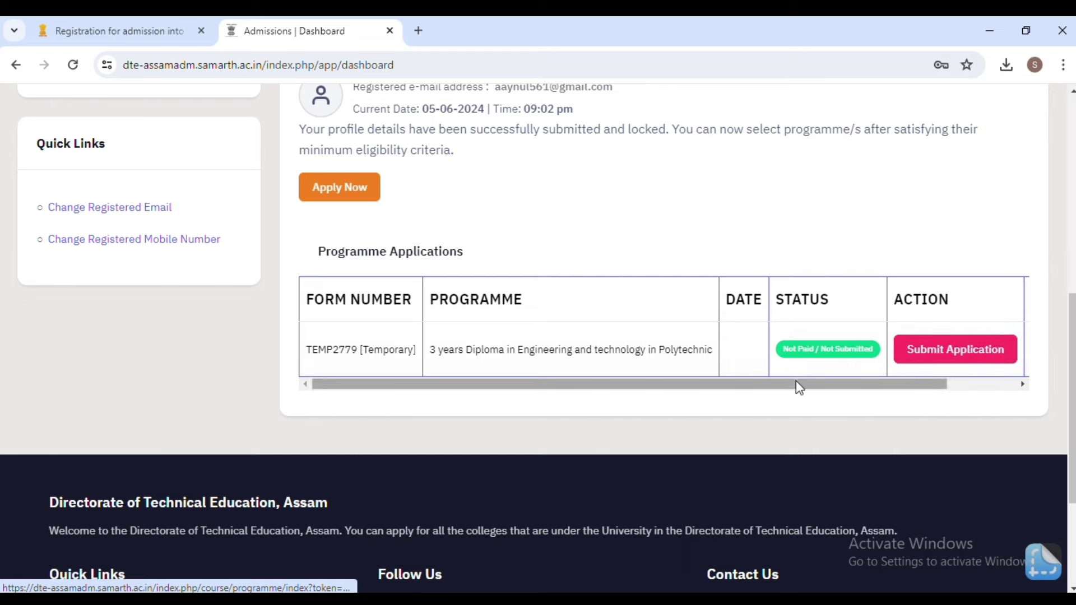
pyautogui.scroll(5, 796, 381)
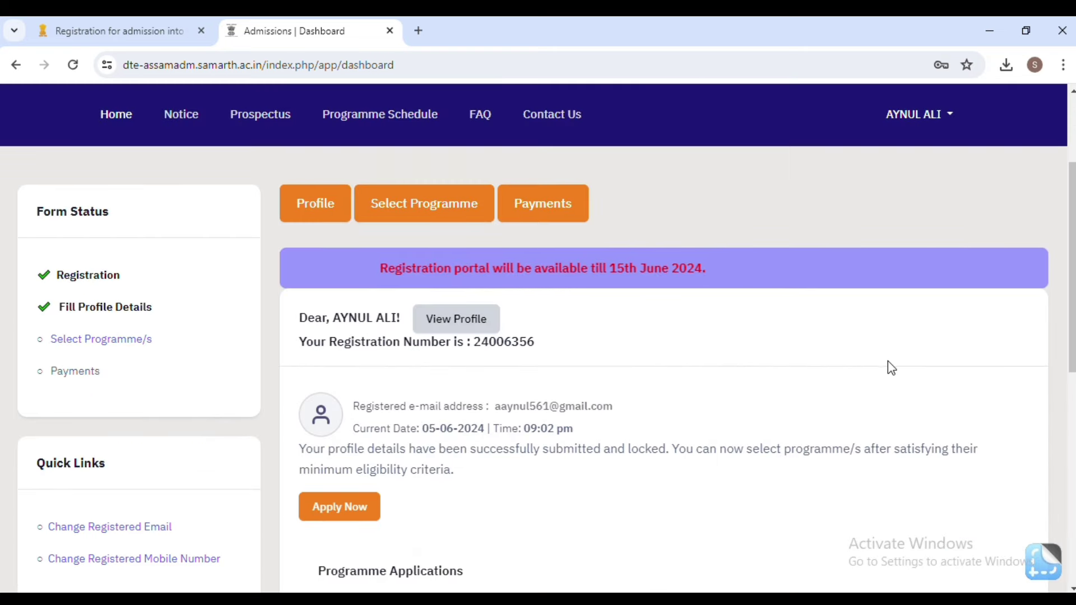
pyautogui.scroll(-2, 892, 361)
pyautogui.scroll(-3, 894, 361)
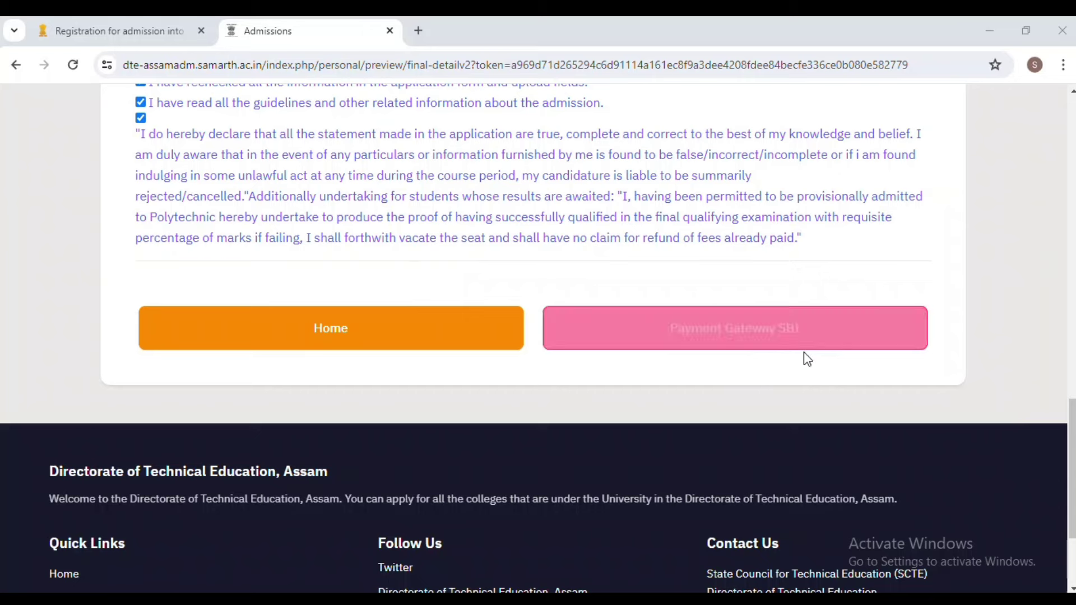
# Pay the application fee through Payment Gateway SBI and review the SBIePay payment options.
pyautogui.click(792, 336)
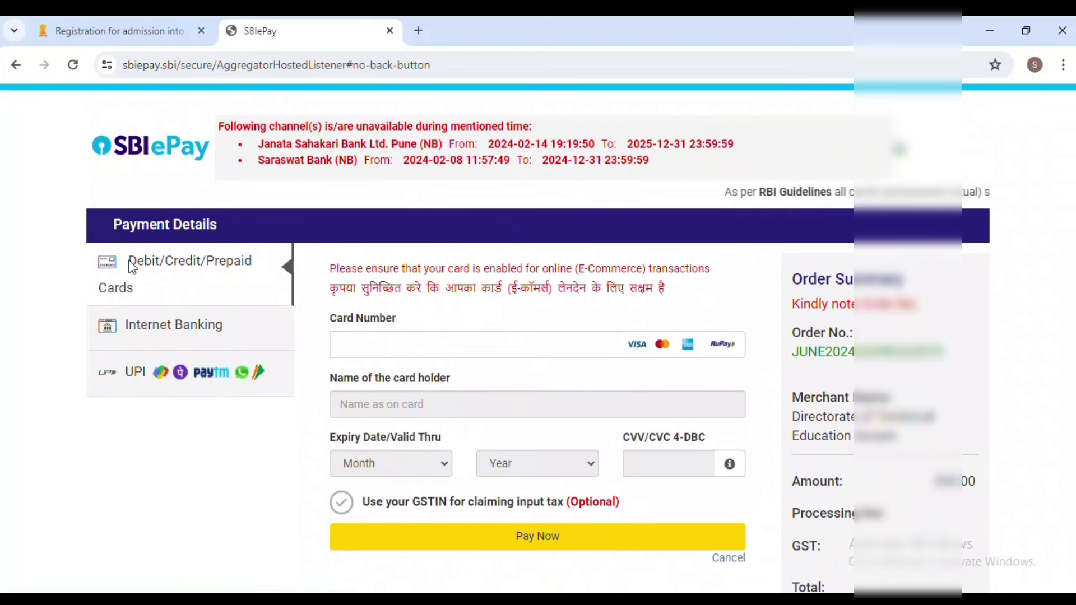
pyautogui.moveTo(1070, 295)
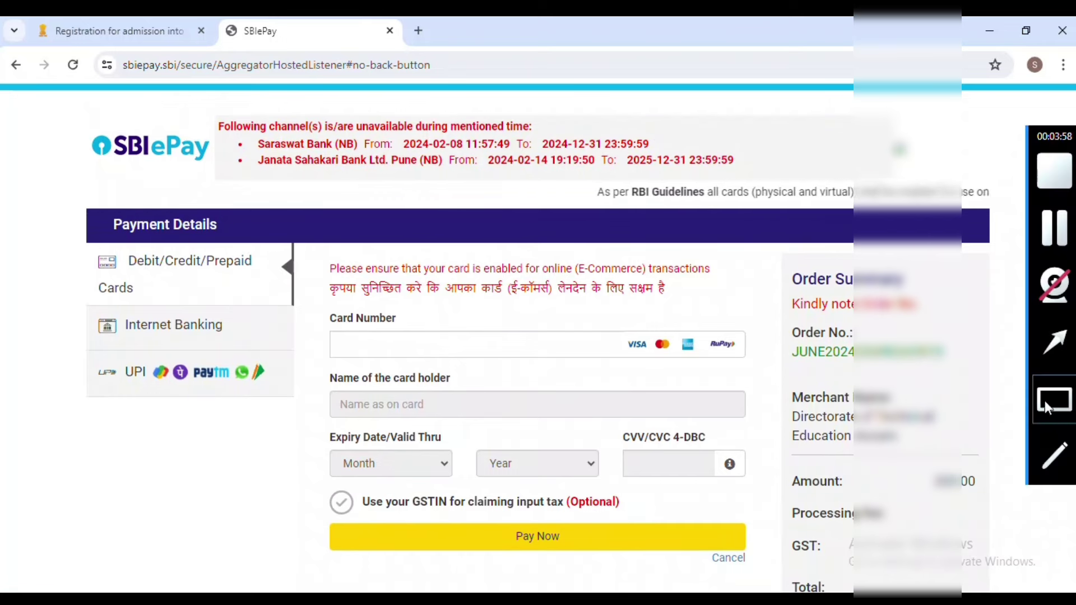
pyautogui.moveTo(104, 233)
pyautogui.mouseDown()
pyautogui.moveTo(178, 285)
pyautogui.moveTo(236, 302)
pyautogui.moveTo(287, 308)
pyautogui.moveTo(289, 290)
pyautogui.mouseUp()
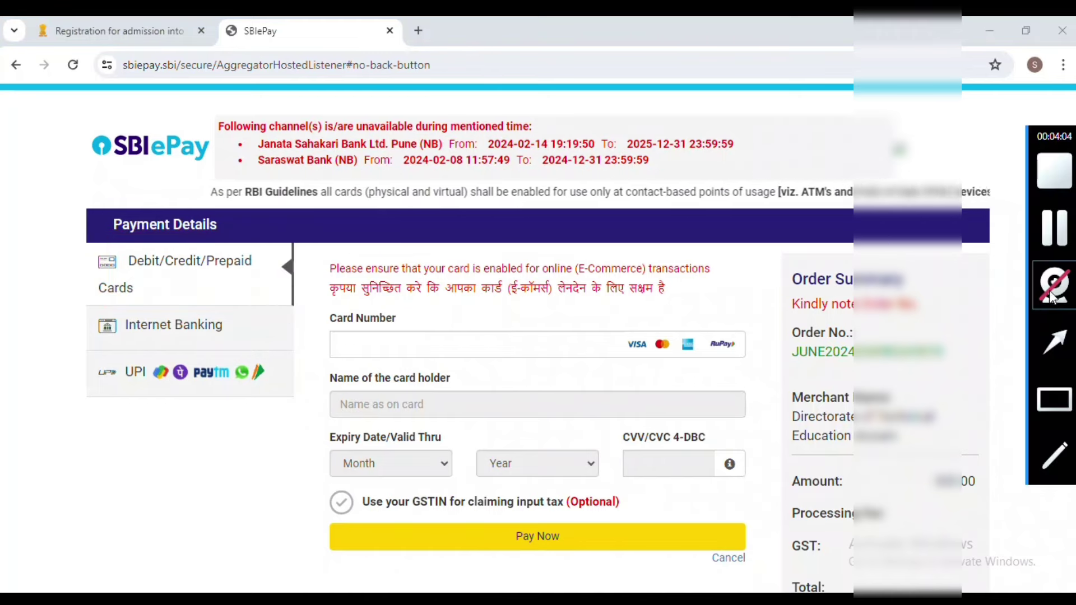
pyautogui.moveTo(116, 297); pyautogui.dragTo(291, 342)
pyautogui.click(1038, 394)
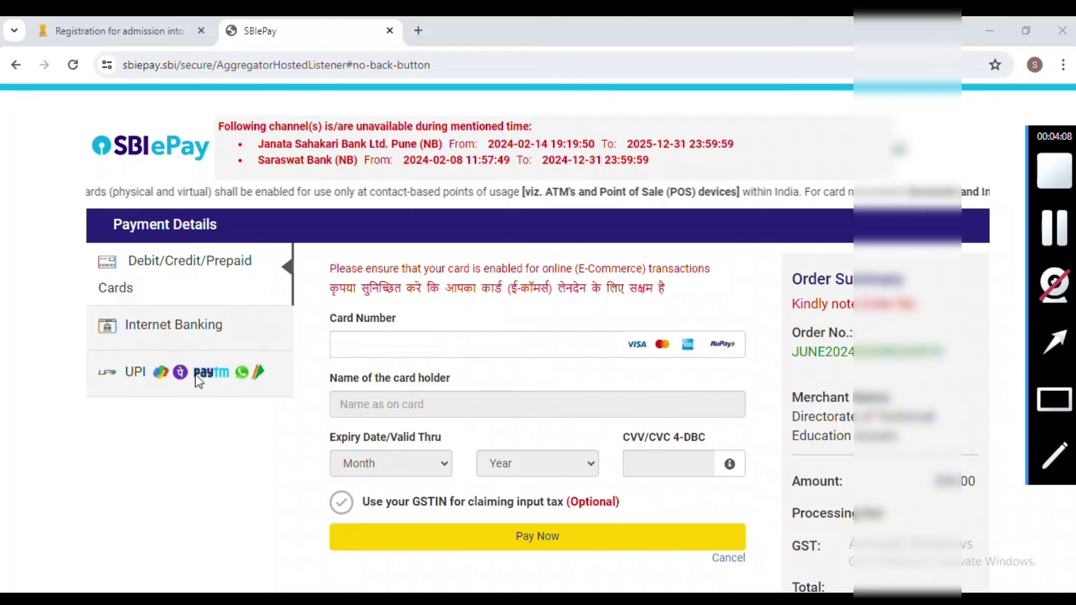
pyautogui.moveTo(80, 348)
pyautogui.mouseDown()
pyautogui.moveTo(202, 387)
pyautogui.moveTo(323, 394)
pyautogui.mouseUp()
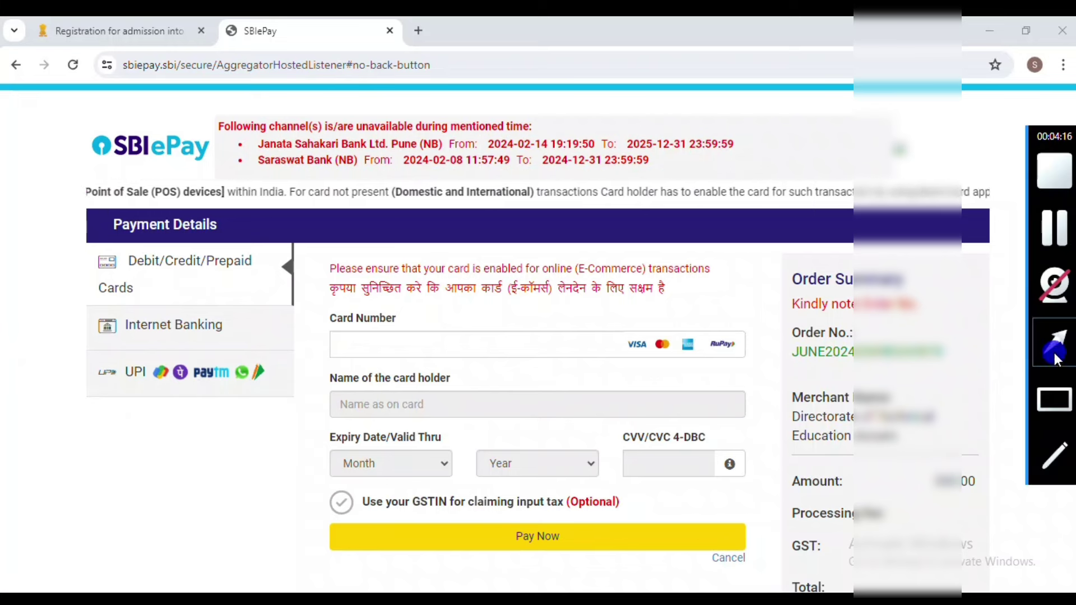
pyautogui.moveTo(136, 317); pyautogui.dragTo(140, 385)
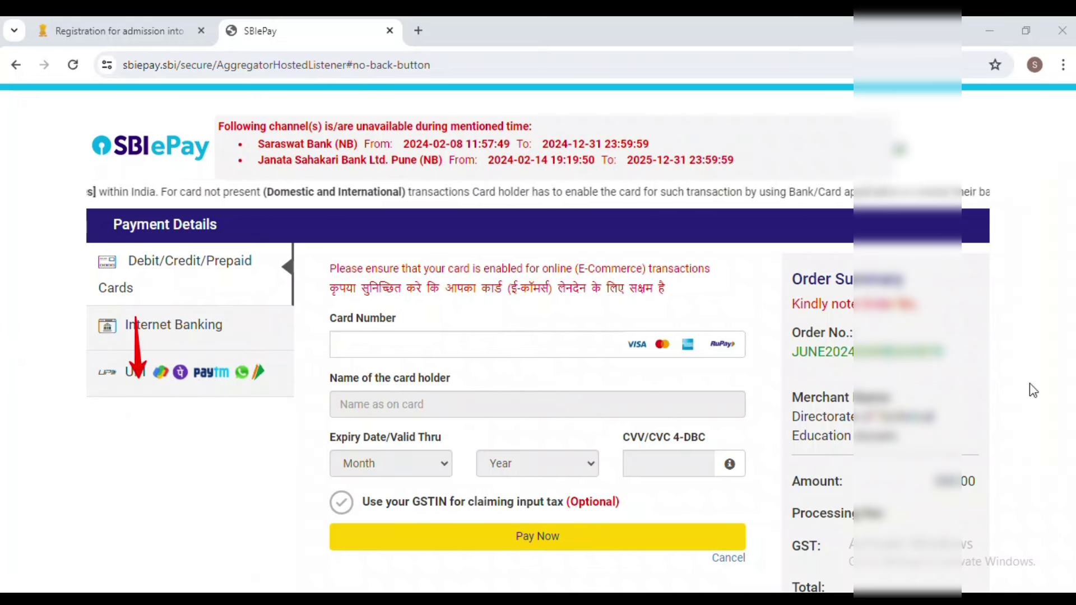
# Choose UPI with the Enter UPI ID option and fill in the payer's UPI ID.
pyautogui.moveTo(1034, 459)
pyautogui.click(180, 377)
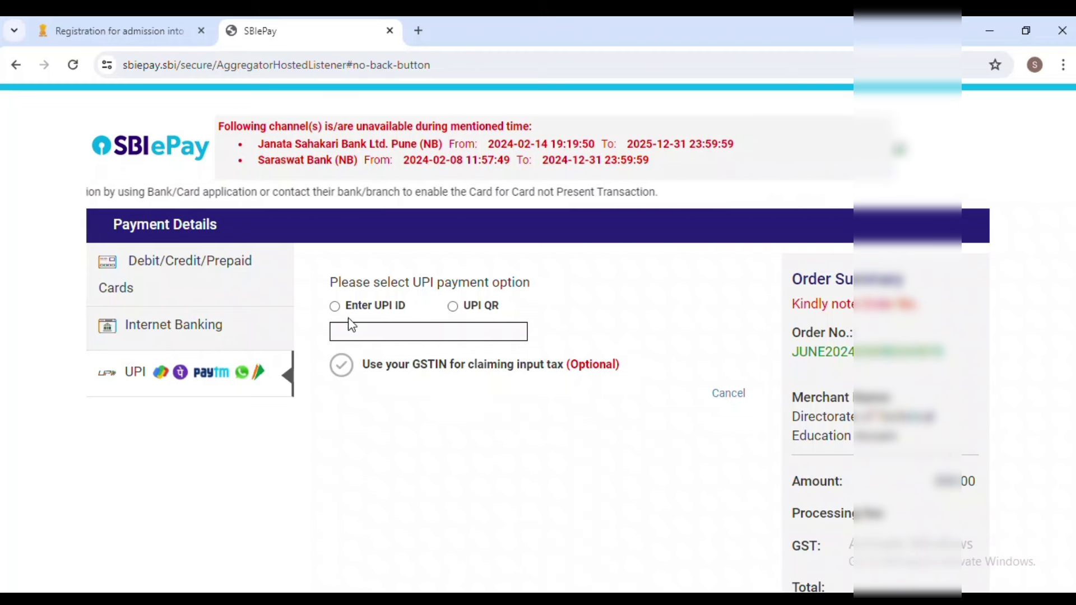
pyautogui.click(335, 306)
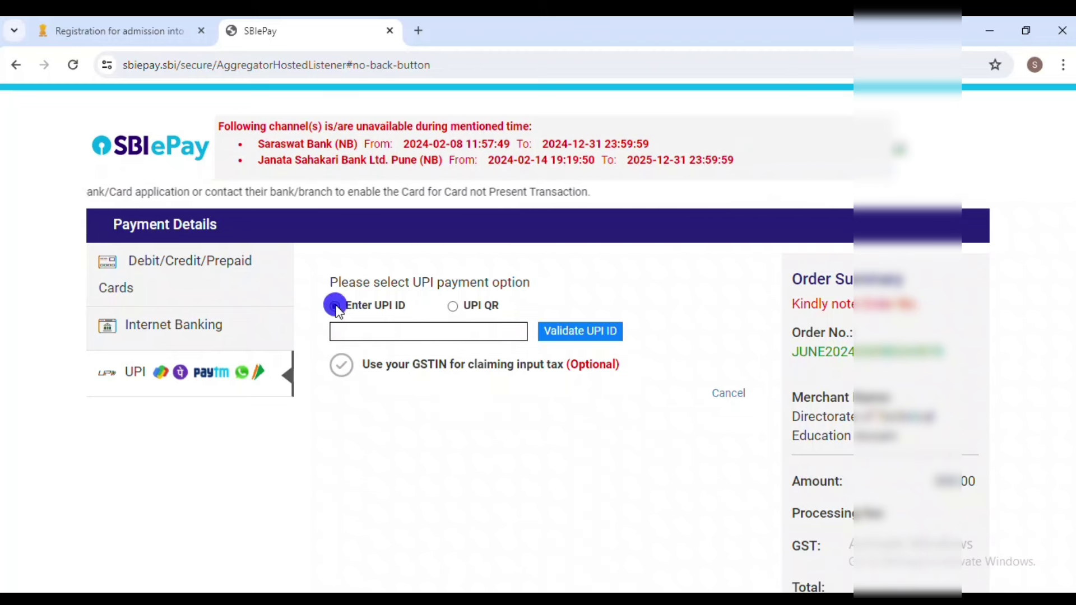
pyautogui.click(353, 331)
# Switch to the UPI QR option and attempt to submit the payment.
pyautogui.click(452, 306)
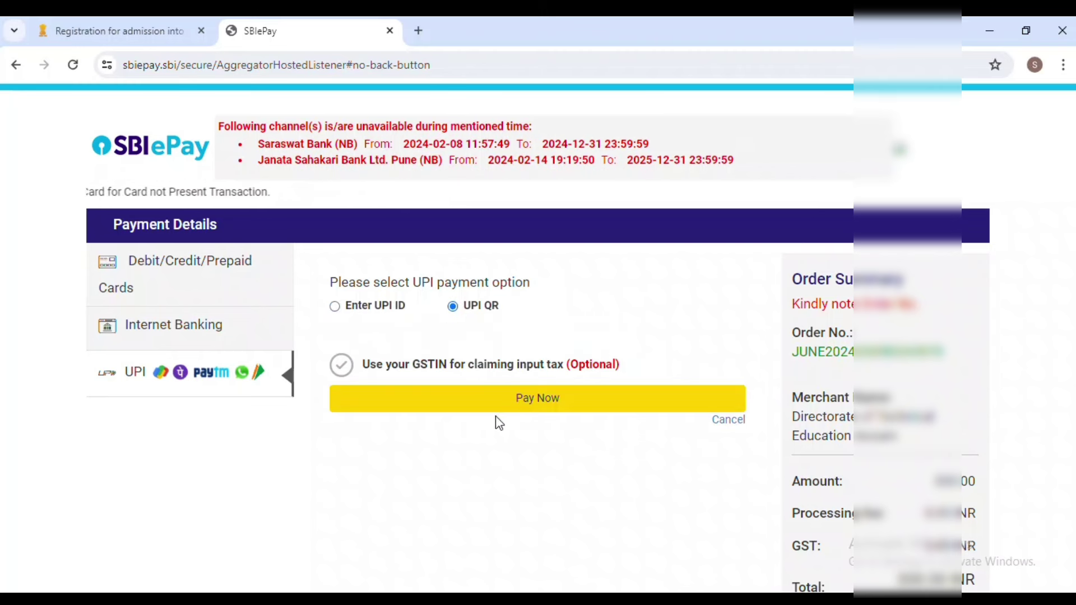
pyautogui.moveTo(1069, 439)
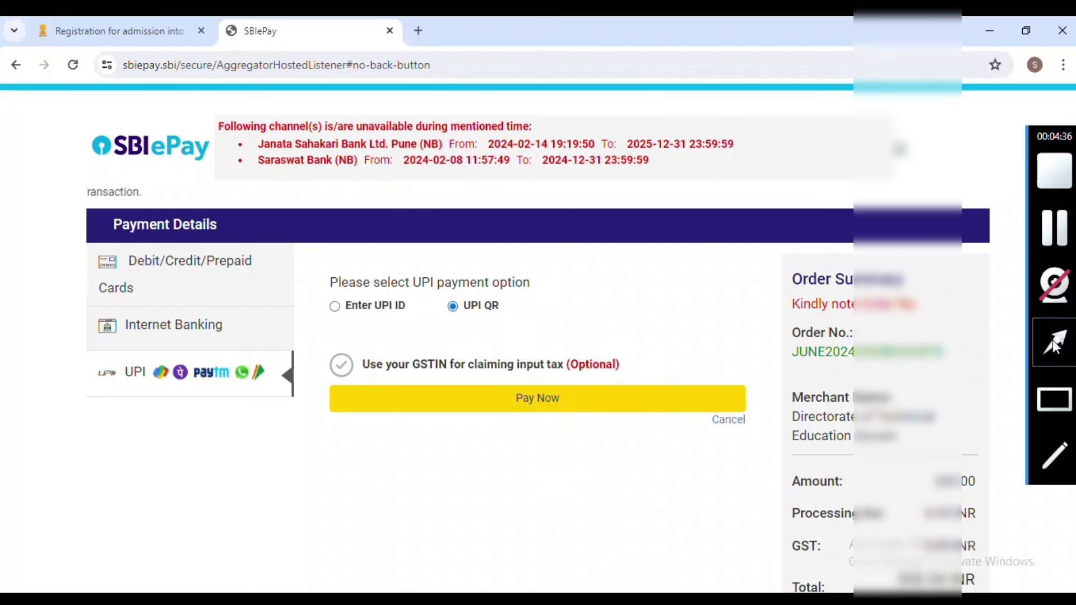
pyautogui.click(1054, 342)
pyautogui.moveTo(567, 279); pyautogui.dragTo(527, 395)
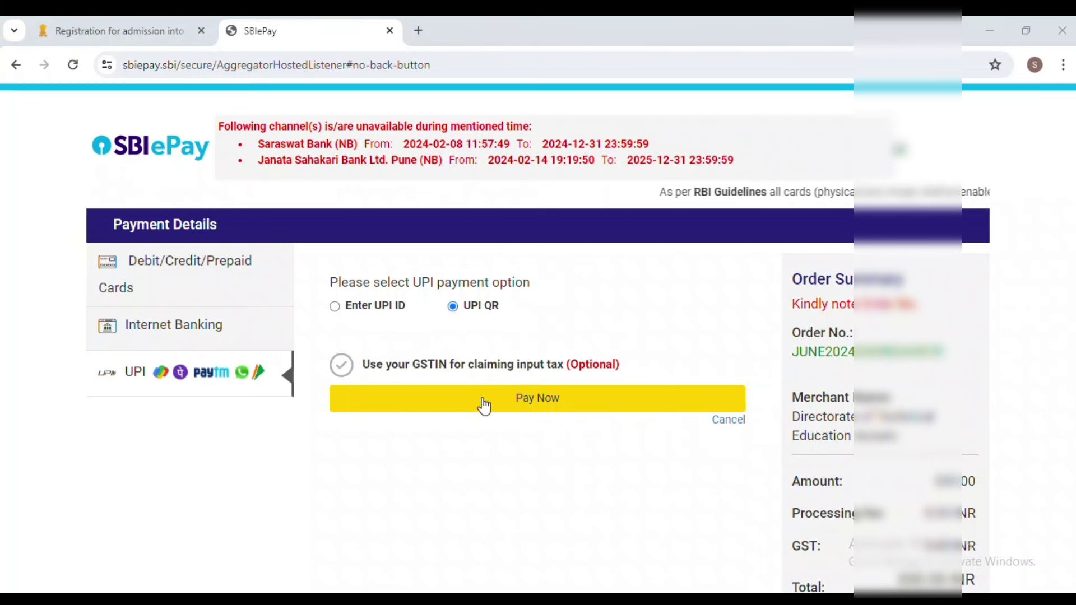
pyautogui.click(532, 399)
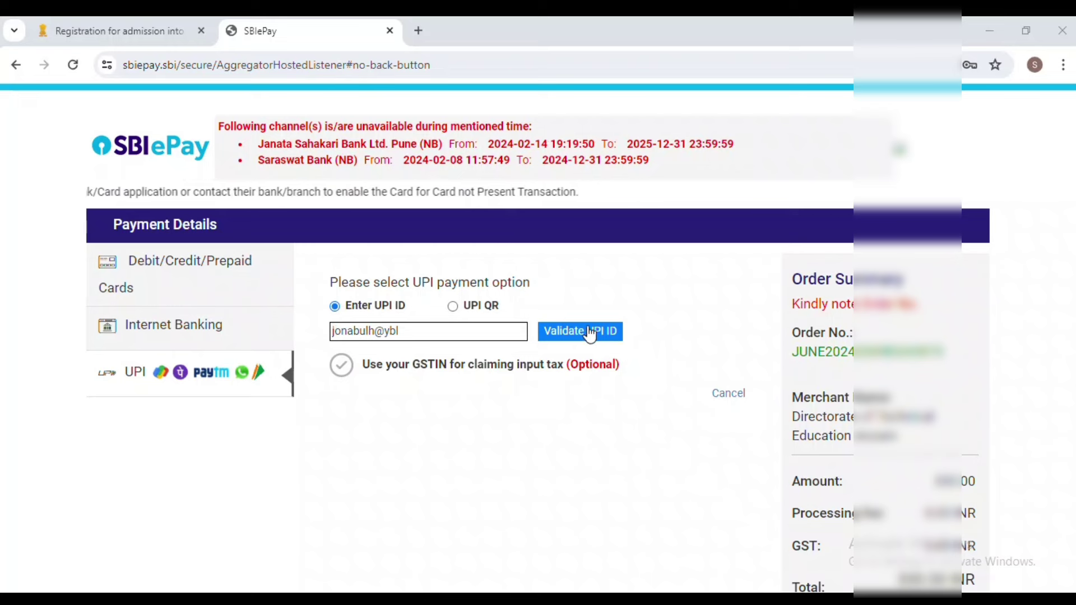
# Validate the payer's UPI ID and submit the payment with Pay Now.
pyautogui.click(607, 336)
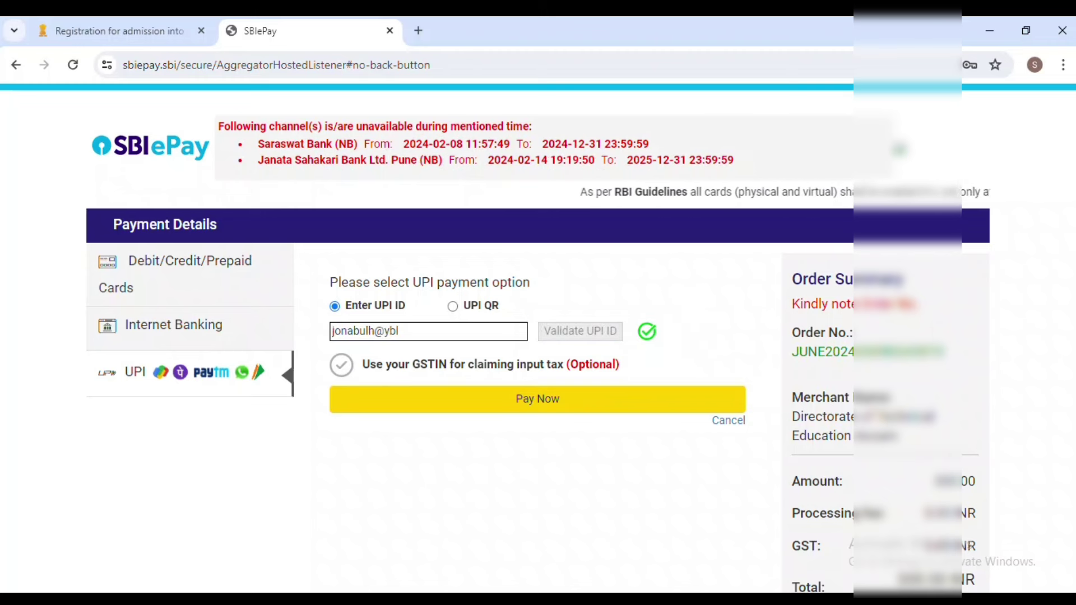
pyautogui.moveTo(1034, 331)
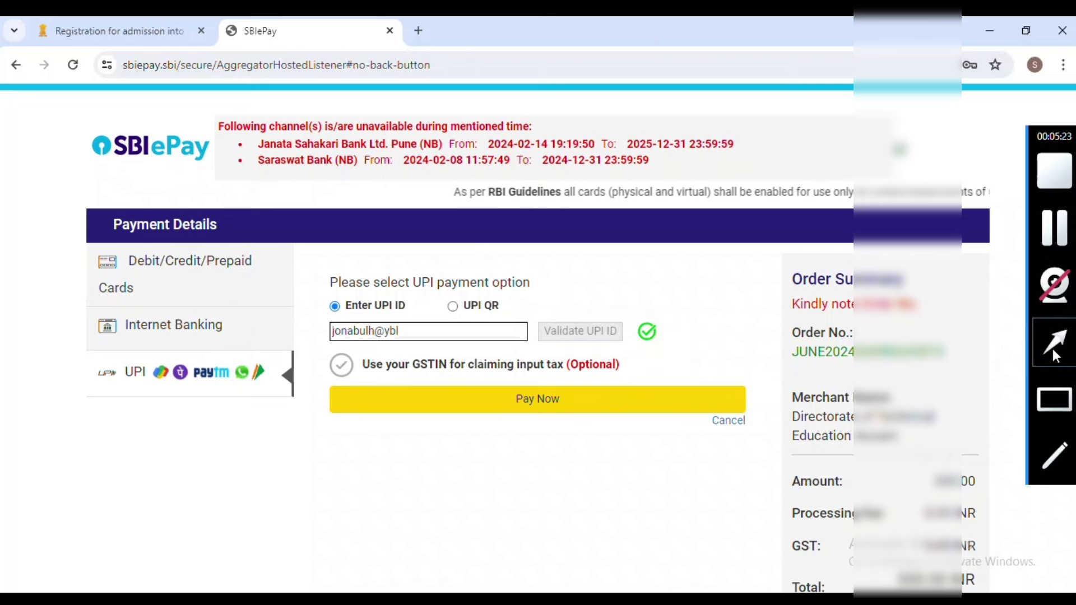
pyautogui.click(1054, 399)
pyautogui.moveTo(784, 318); pyautogui.dragTo(924, 369)
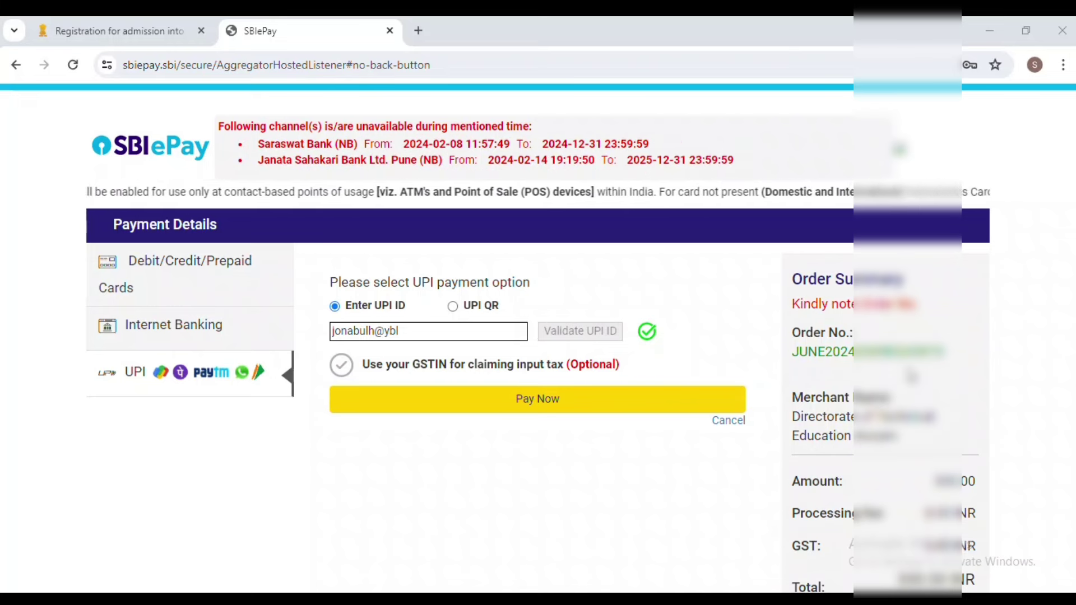
pyautogui.click(539, 406)
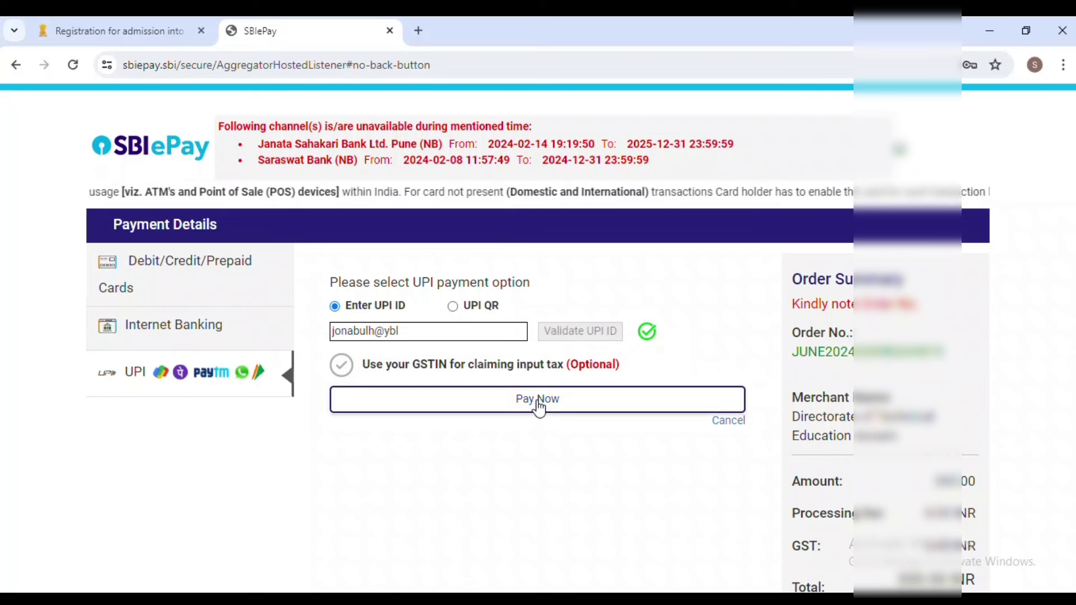
# Submit the UPI payment and reload the page-not-found response several times.
pyautogui.click(552, 408)
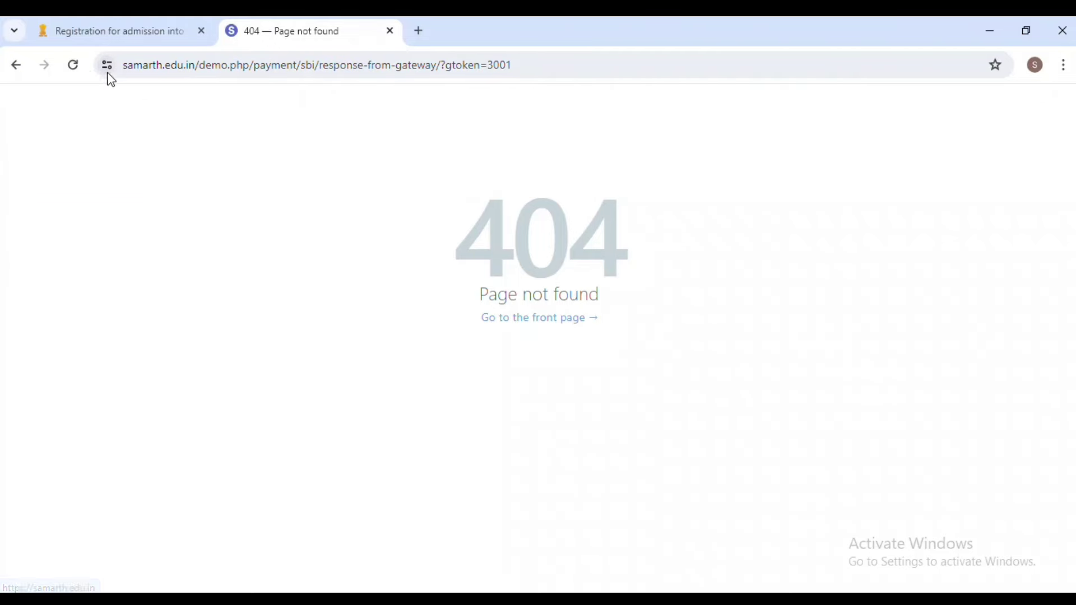
pyautogui.click(77, 69)
pyautogui.click(81, 75)
pyautogui.click(80, 75)
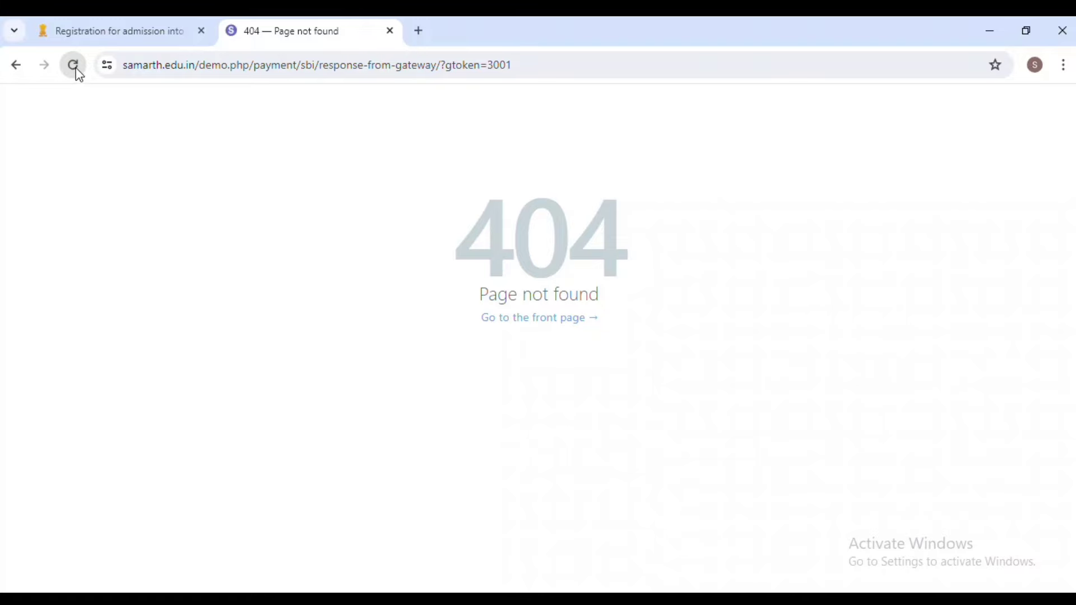
pyautogui.click(80, 75)
# Visit the Samarth front page, then go back twice to the SBIePay failure notice.
pyautogui.click(562, 319)
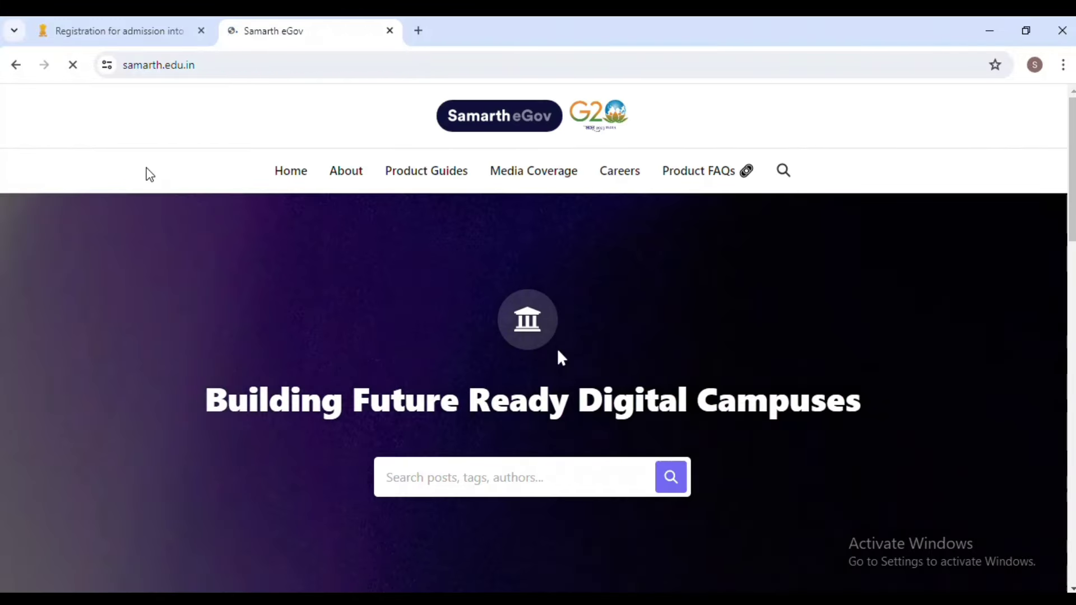
pyautogui.click(13, 66)
pyautogui.click(13, 67)
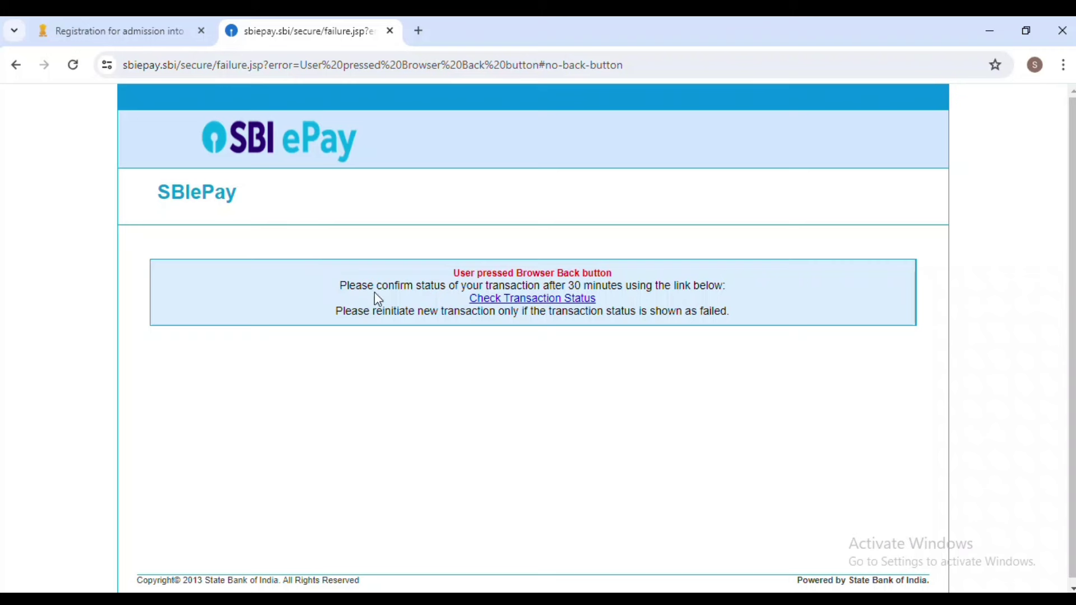
# Open SBIePay's transaction status check page from the failure notice.
pyautogui.moveTo(337, 285); pyautogui.dragTo(800, 290)
pyautogui.click(796, 286)
pyautogui.scroll(-1, 438, 307)
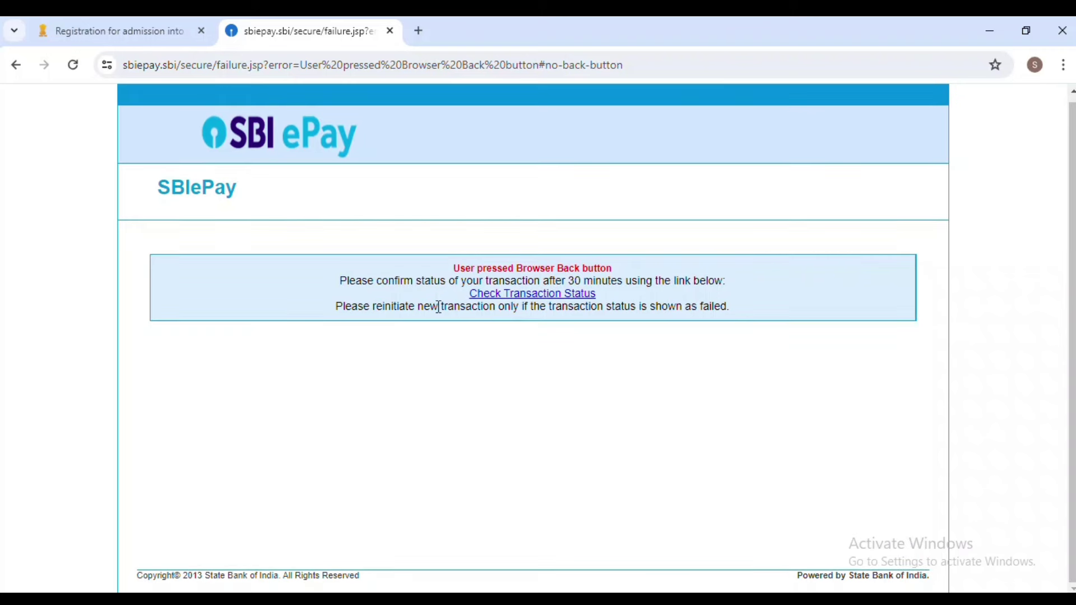
pyautogui.scroll(1, 472, 311)
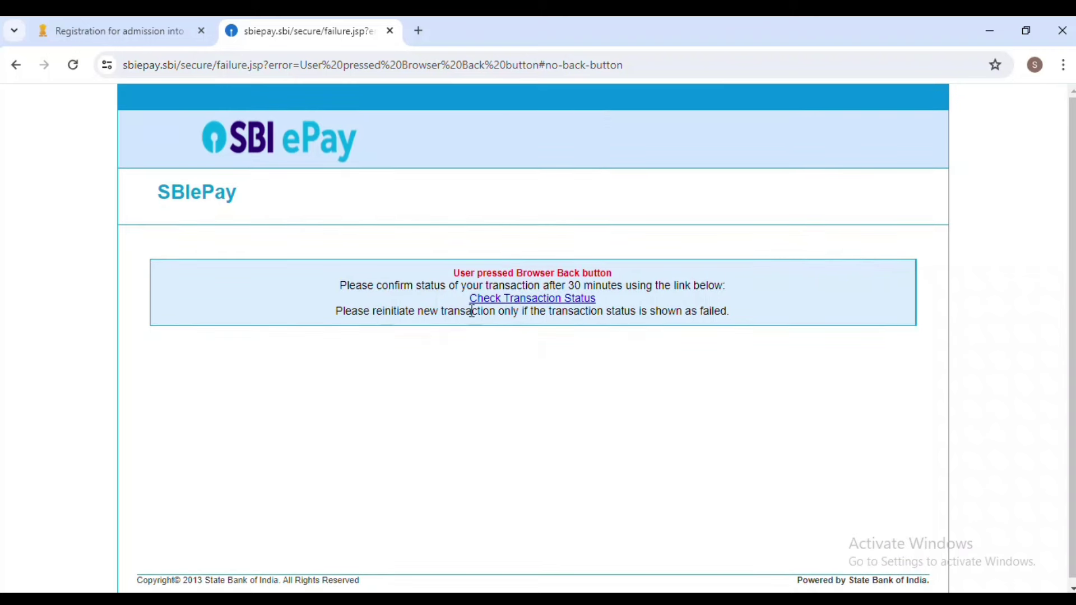
pyautogui.click(531, 301)
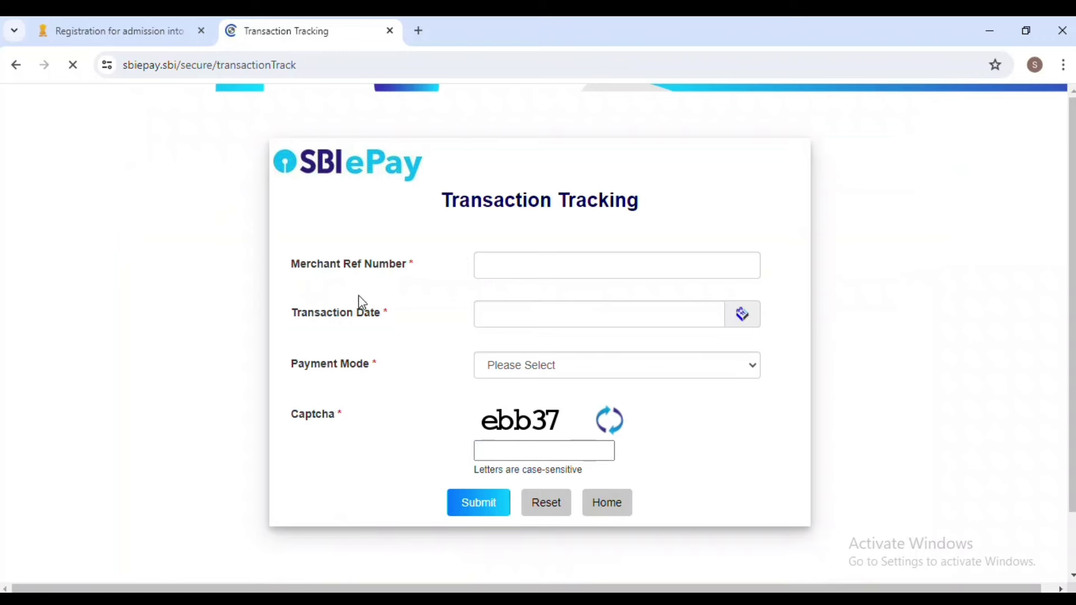
# Enter the merchant reference number, BHIM UPI payment mode and transaction date 05-06-2024.
pyautogui.click(512, 265)
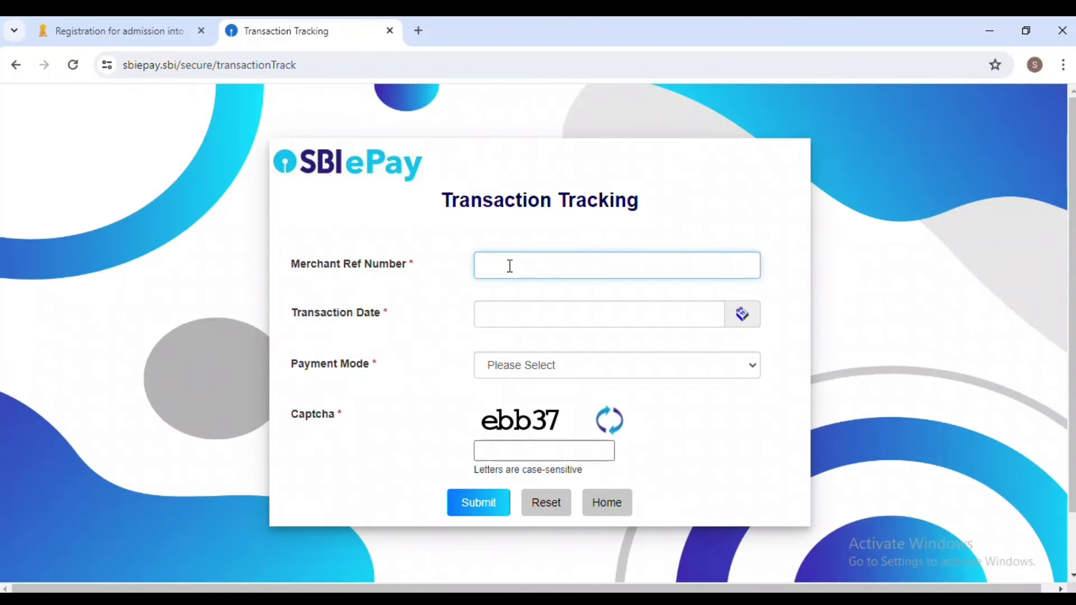
pyautogui.click(507, 264)
pyautogui.click(508, 364)
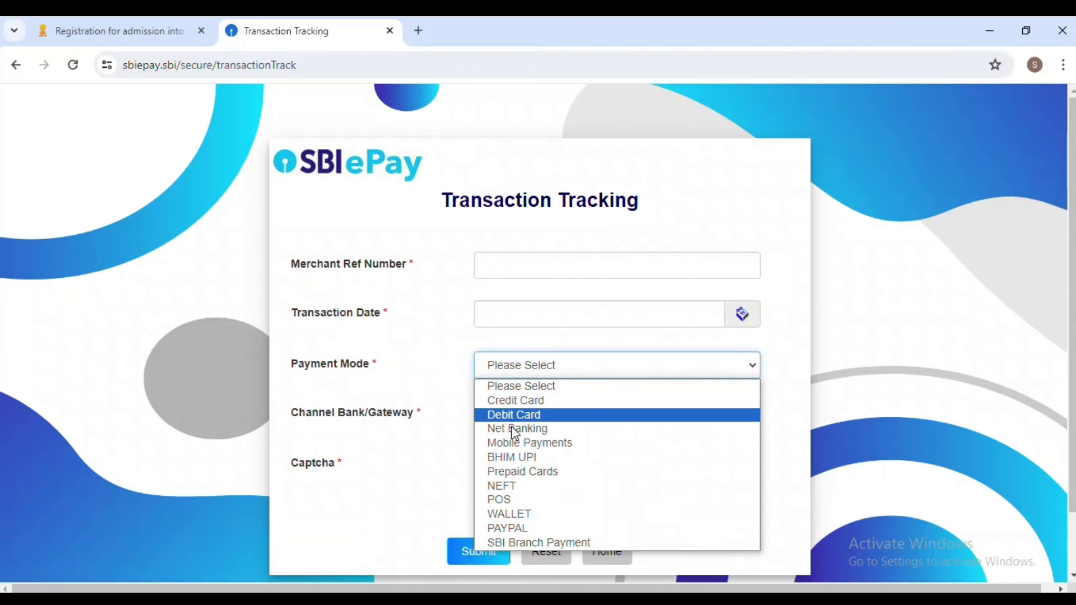
pyautogui.click(513, 457)
pyautogui.scroll(-1, 537, 413)
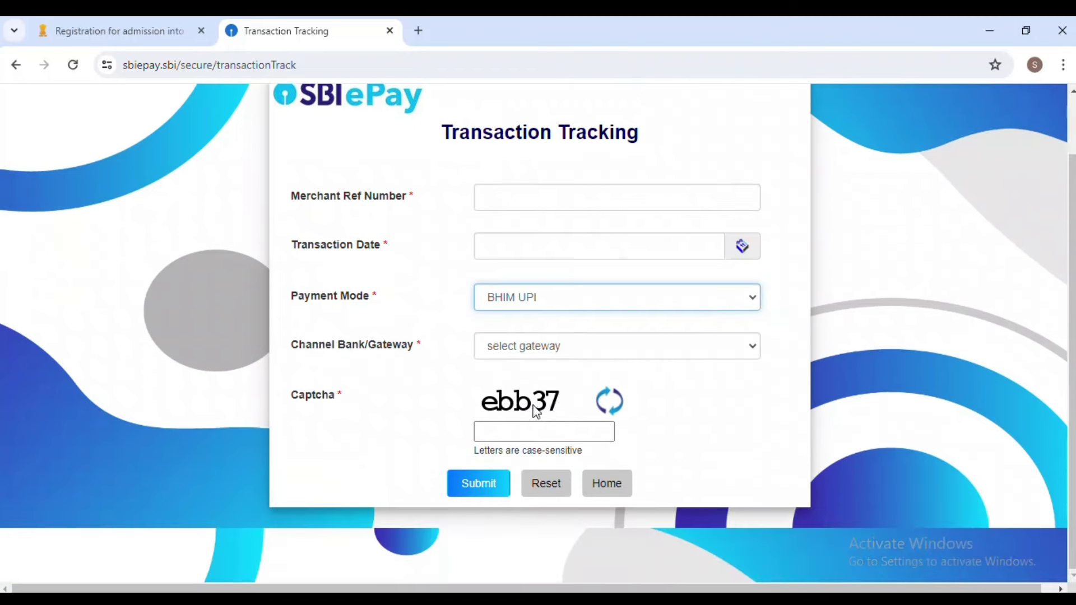
pyautogui.click(518, 249)
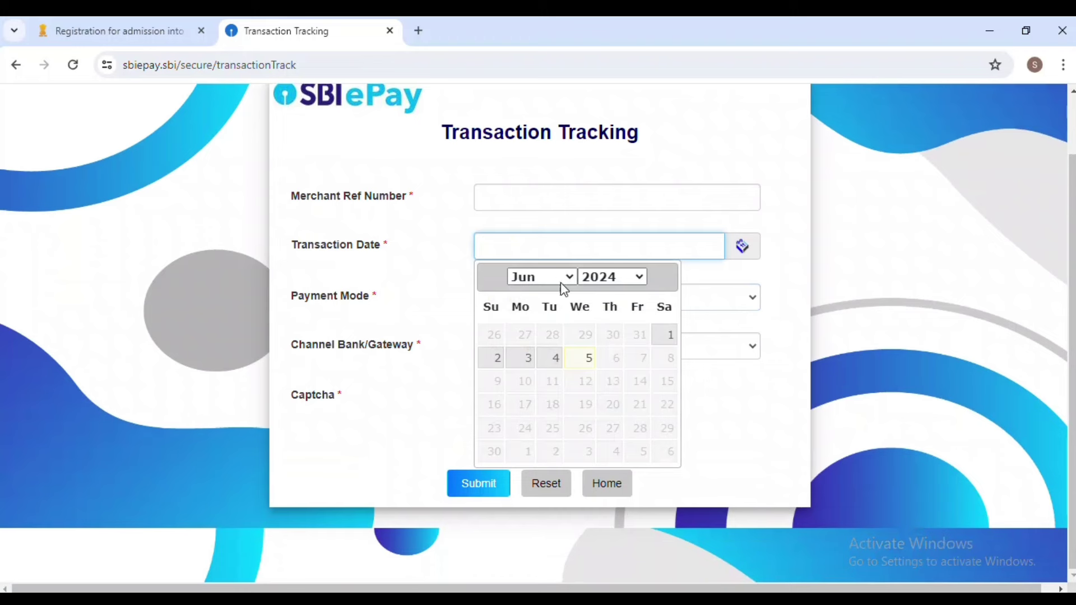
pyautogui.click(580, 360)
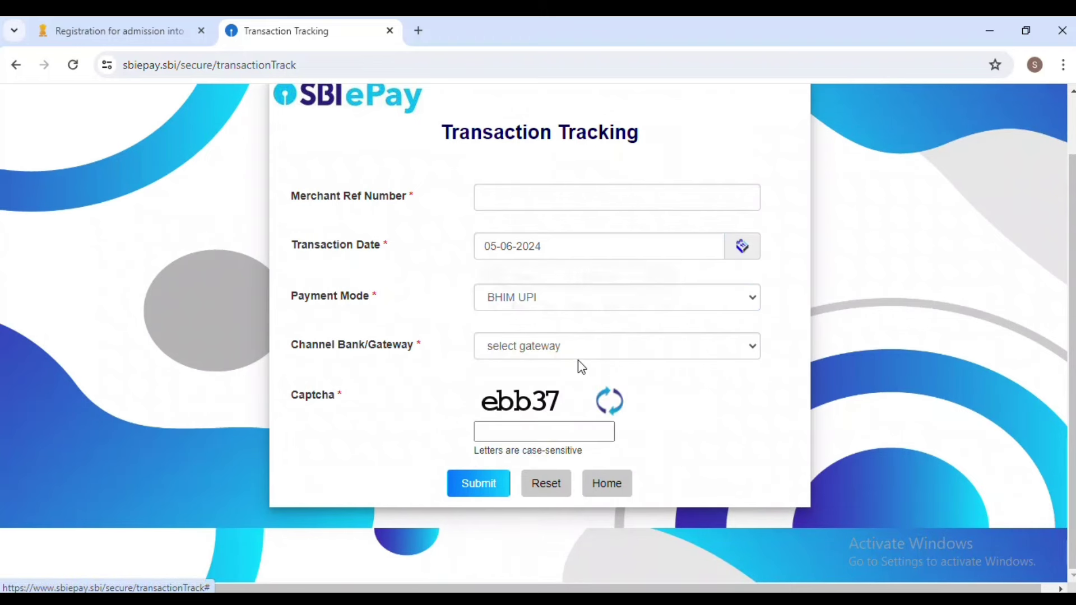
pyautogui.click(510, 201)
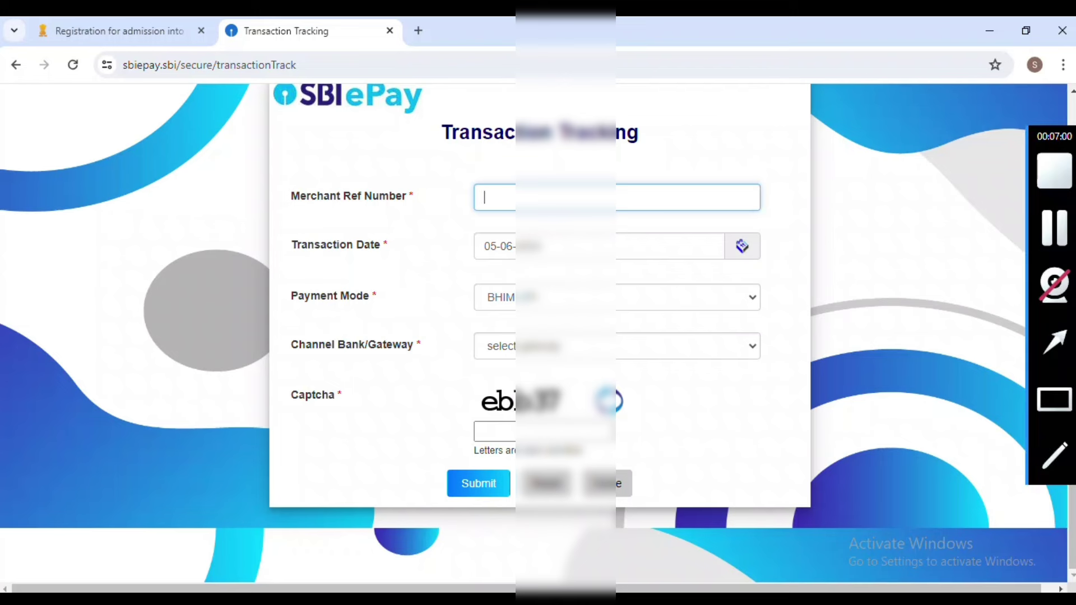
pyautogui.hotkey('ctrl', 'v')
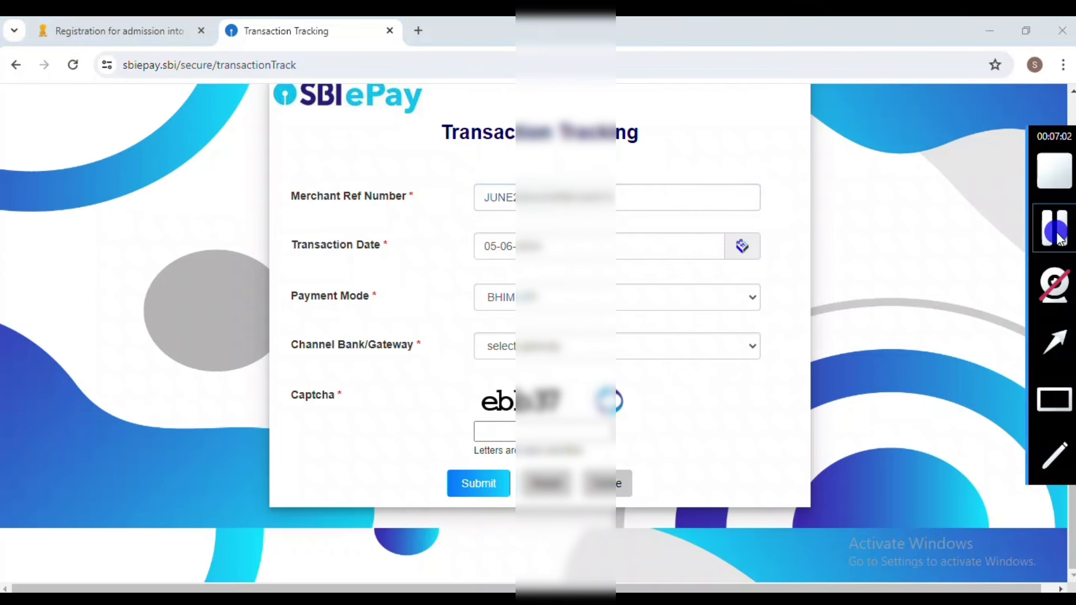
pyautogui.write('ebb37')
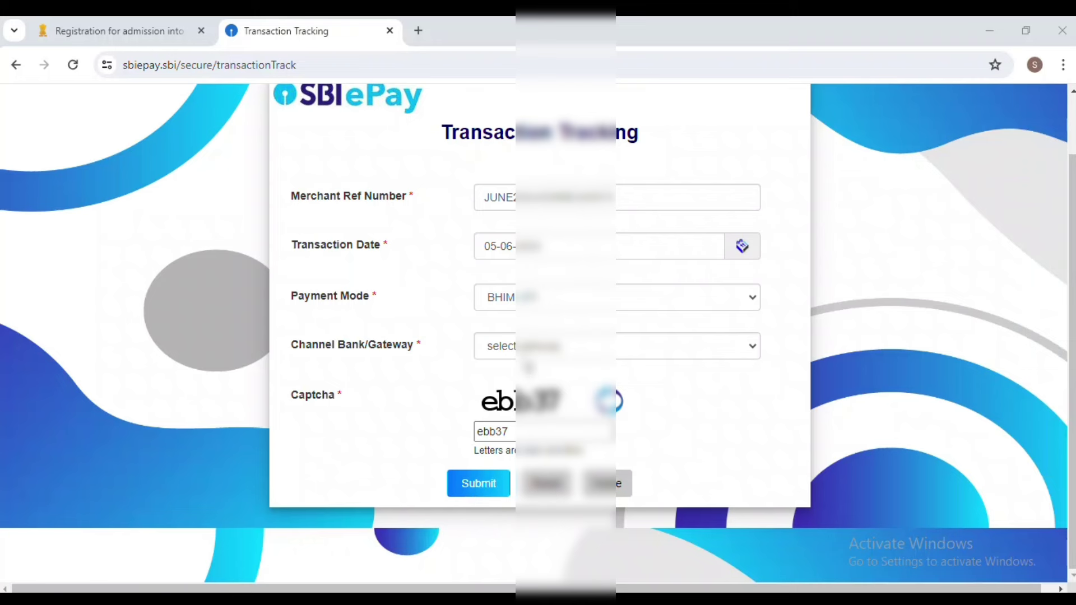
# Choose the bank gateway and BHIM card type, then submit the tracking request.
pyautogui.click(526, 347)
pyautogui.click(530, 381)
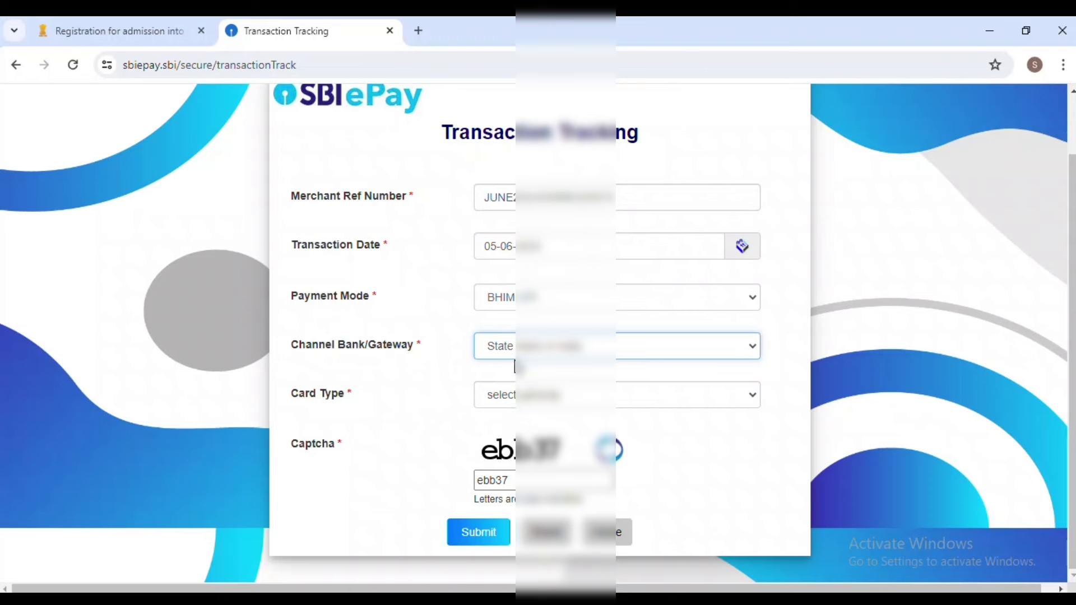
pyautogui.click(551, 398)
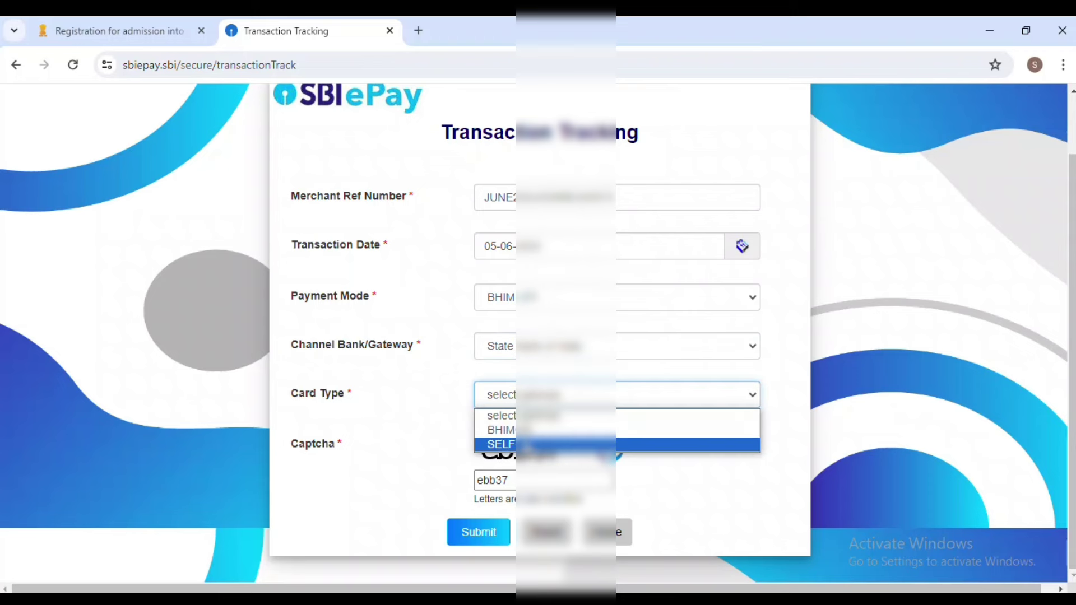
pyautogui.click(524, 430)
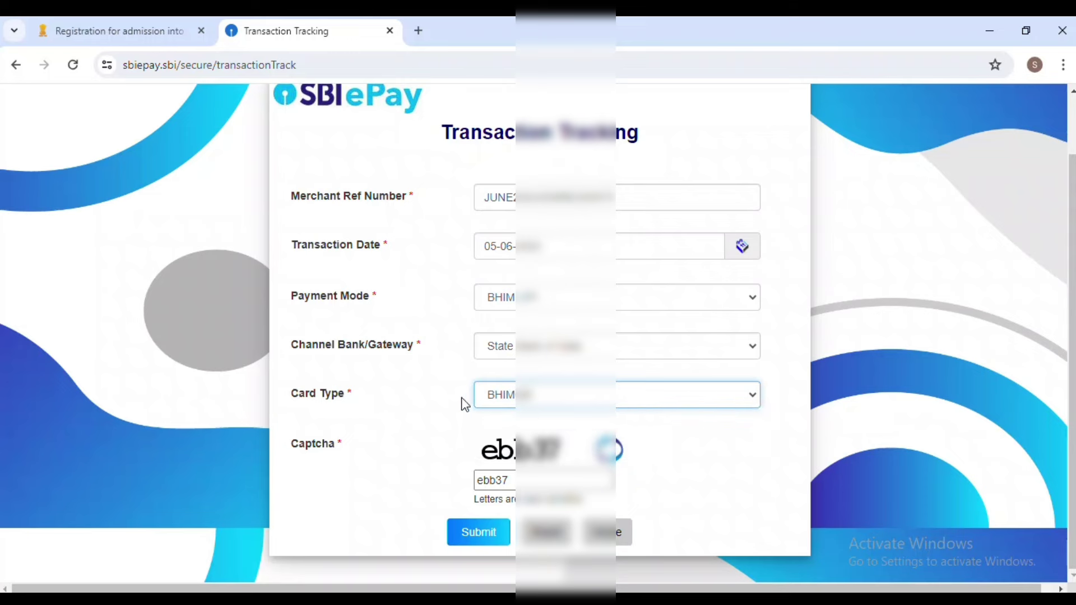
pyautogui.click(486, 540)
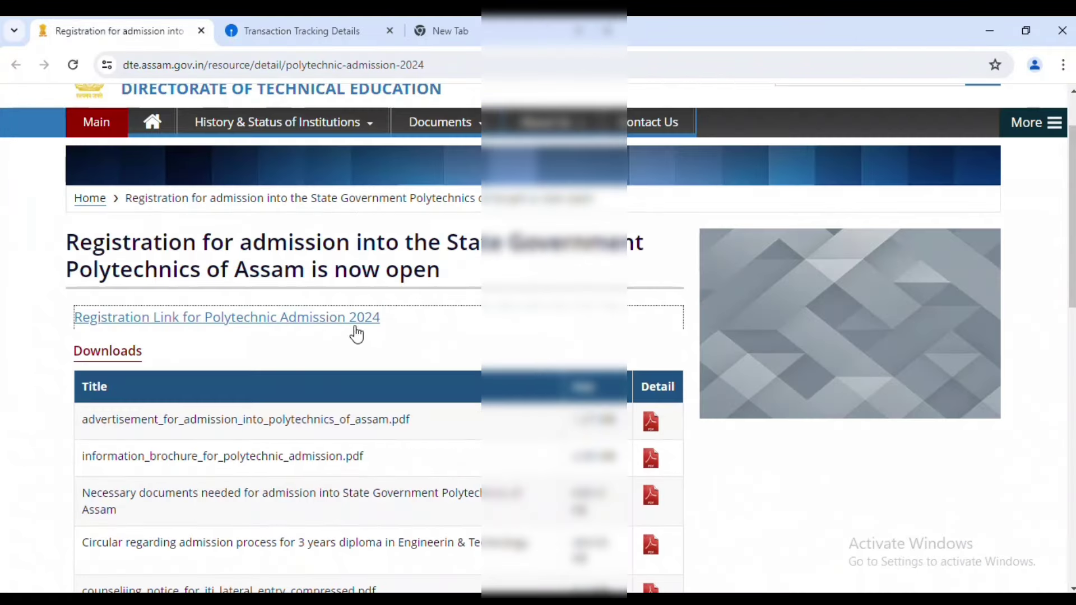
# Return to the Samarth admissions home page through the Polytechnic registration link, accepting the redirect.
pyautogui.click(346, 317)
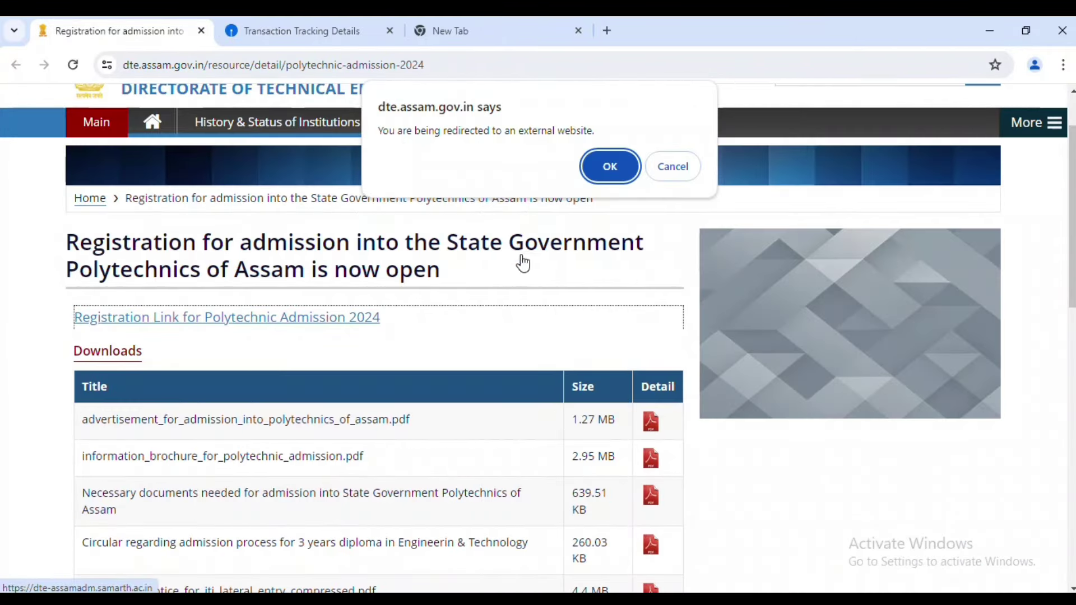
pyautogui.click(610, 166)
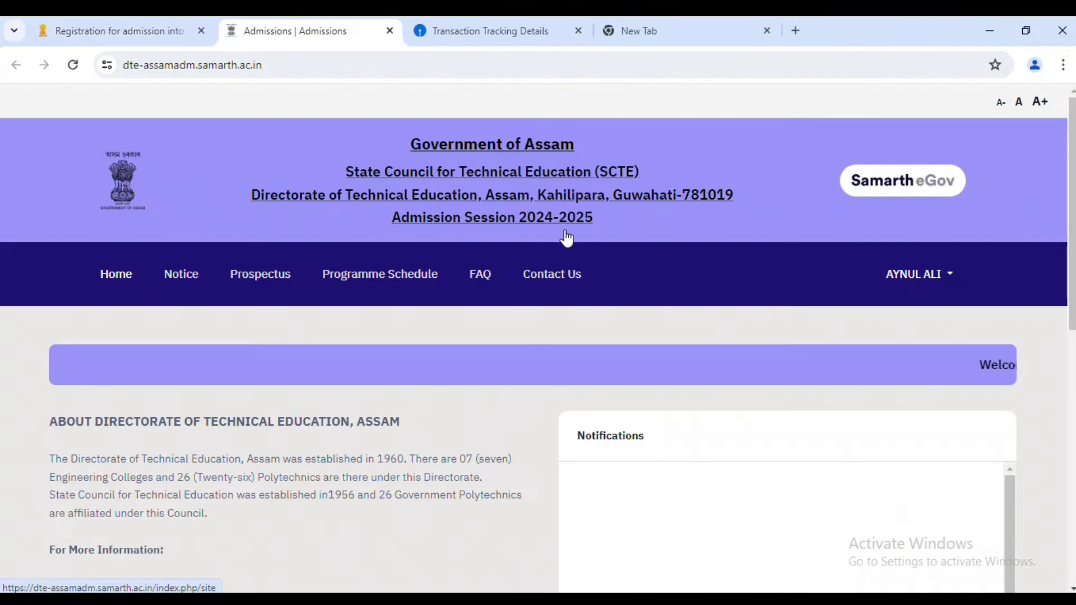
pyautogui.scroll(-1, 567, 238)
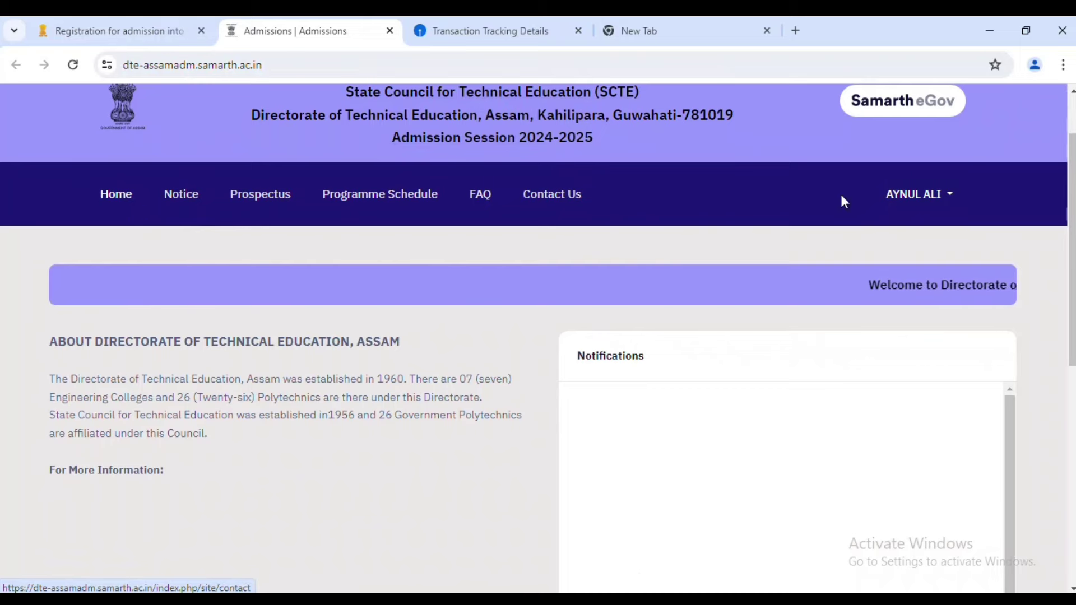
# Open the applicant dashboard showing locked profile details with Registration and Fill Profile Details ticked.
pyautogui.click(122, 196)
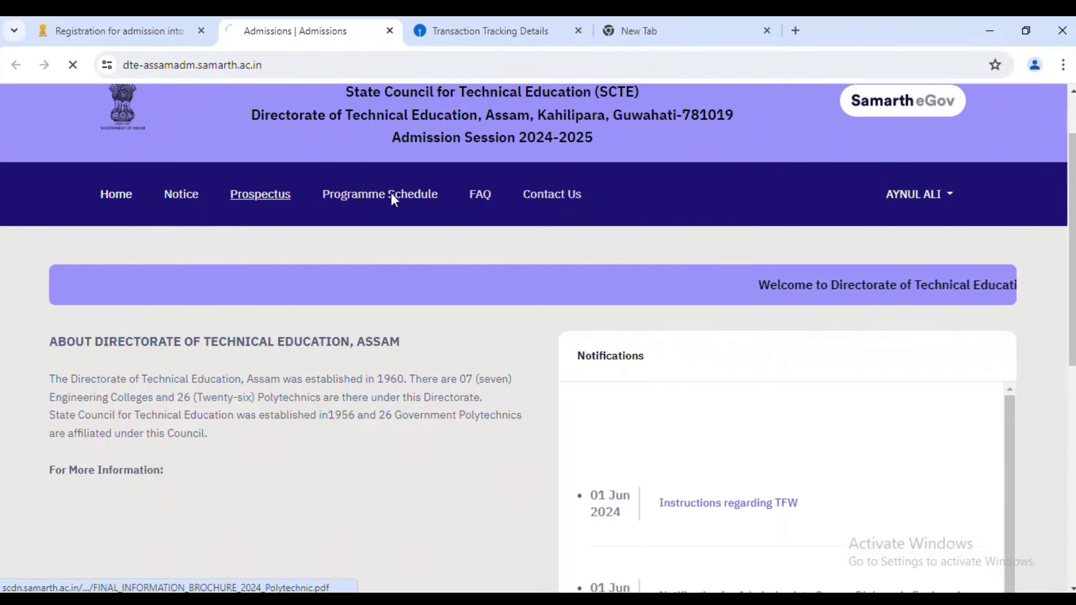
pyautogui.scroll(-3, 668, 233)
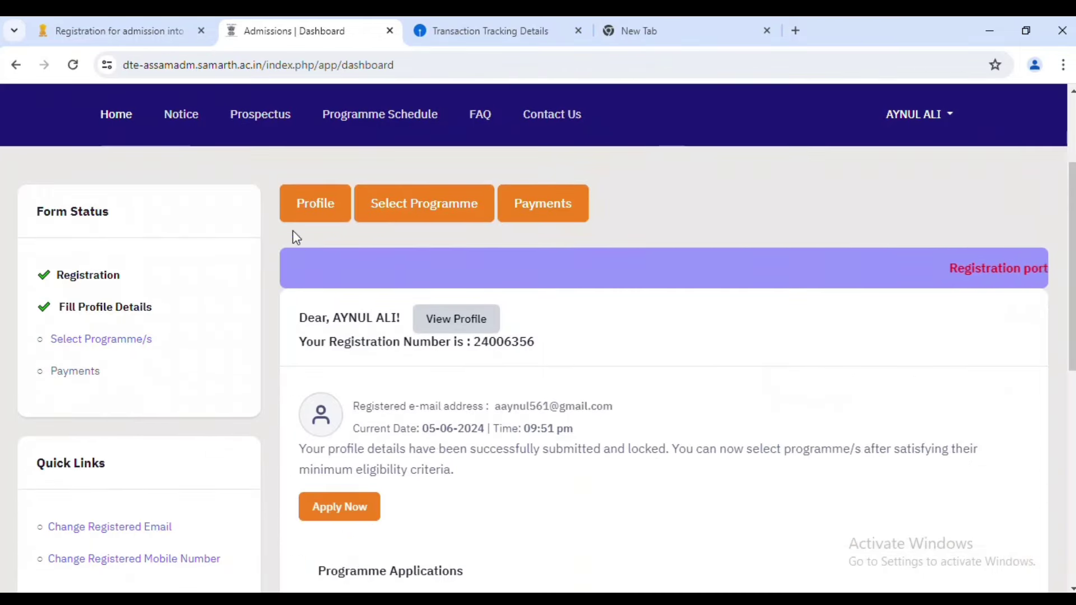
pyautogui.moveTo(1057, 294)
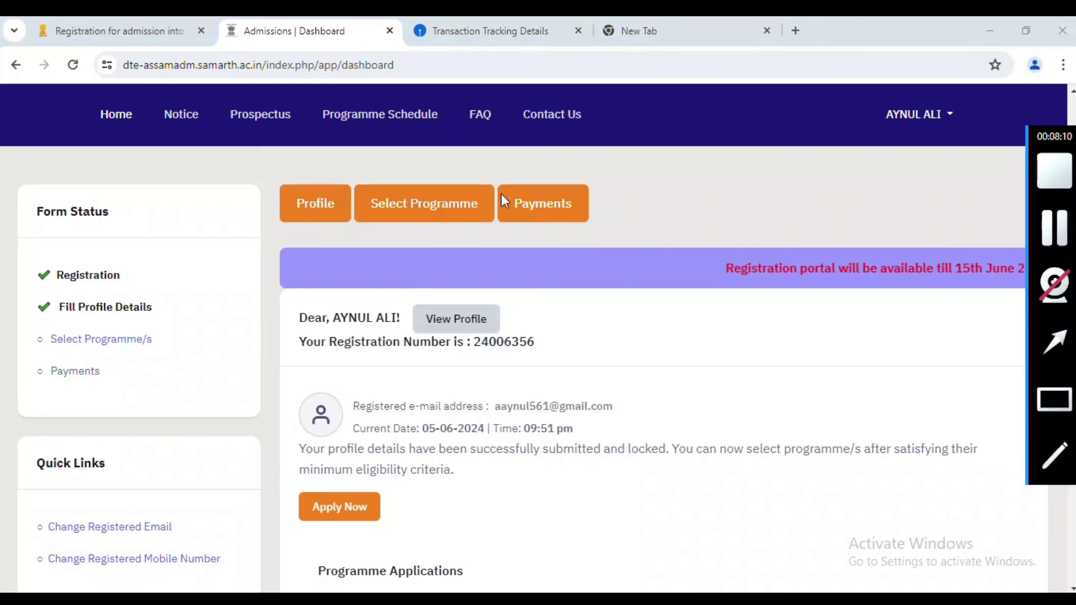
pyautogui.click(542, 208)
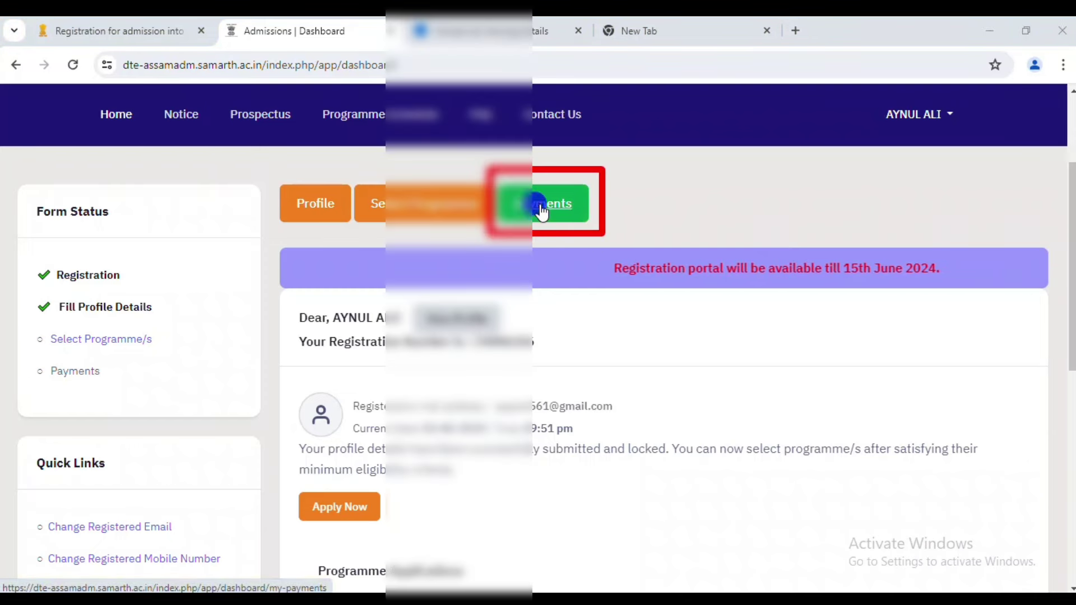
pyautogui.scroll(-3, 324, 267)
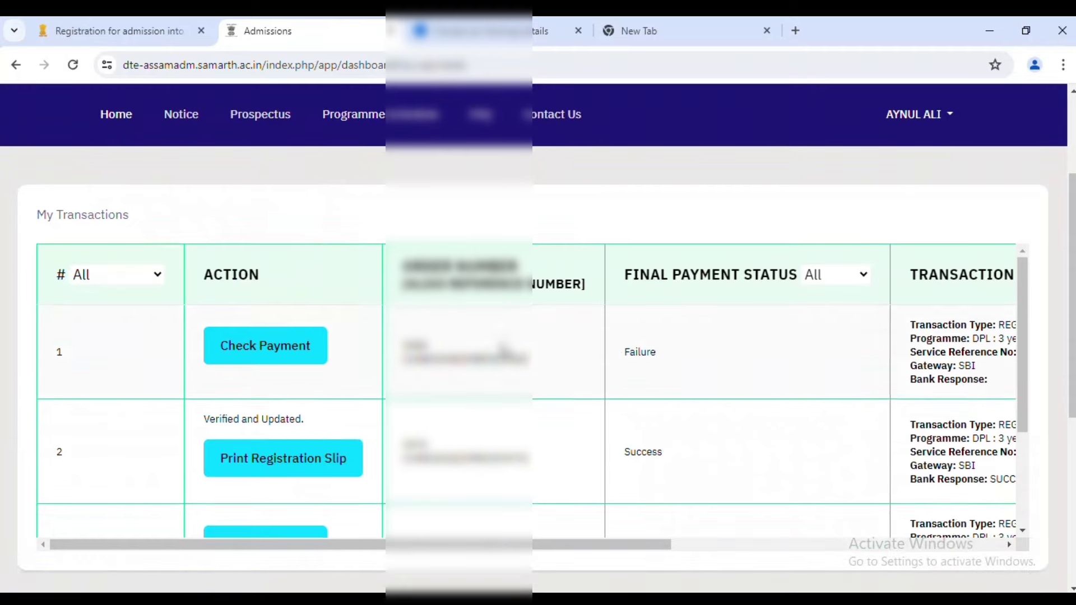
pyautogui.scroll(-2, 554, 336)
pyautogui.scroll(2, 604, 365)
pyautogui.moveTo(1061, 383)
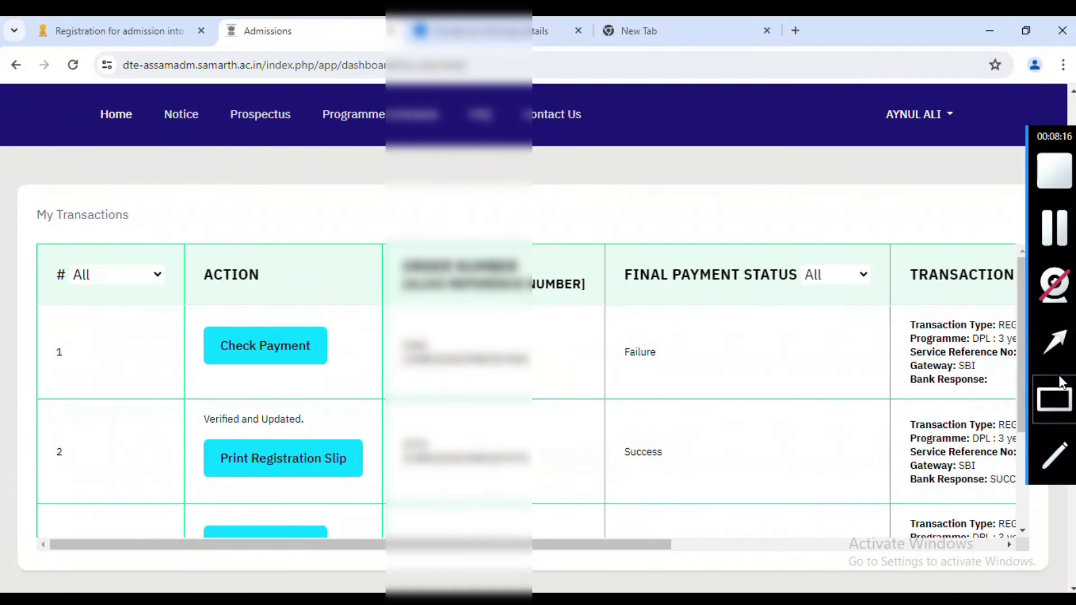
pyautogui.click(1054, 343)
pyautogui.moveTo(710, 306); pyautogui.dragTo(641, 352)
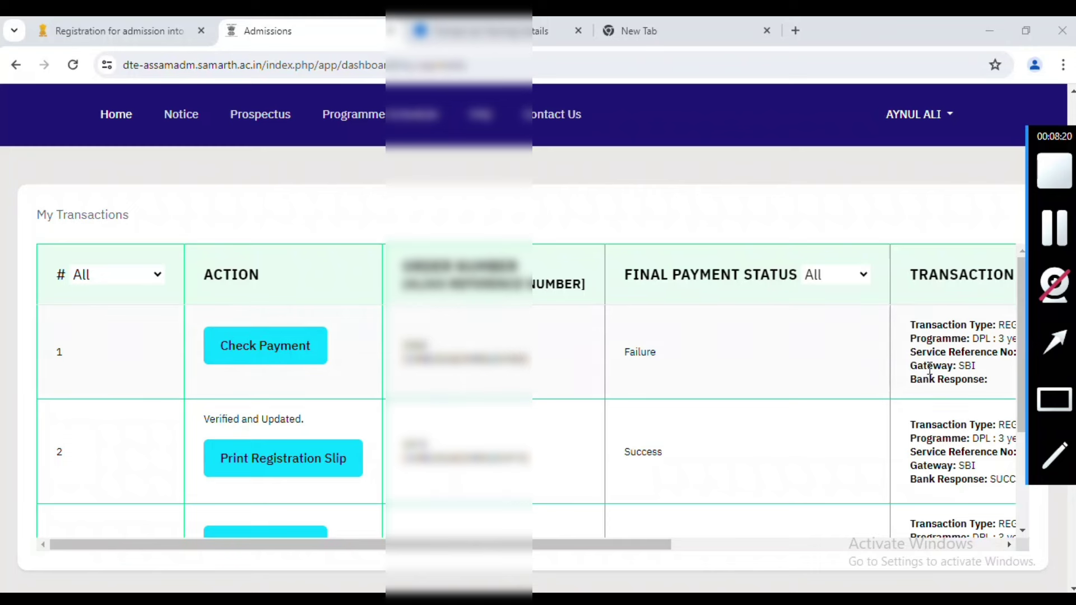
pyautogui.scroll(-2, 999, 383)
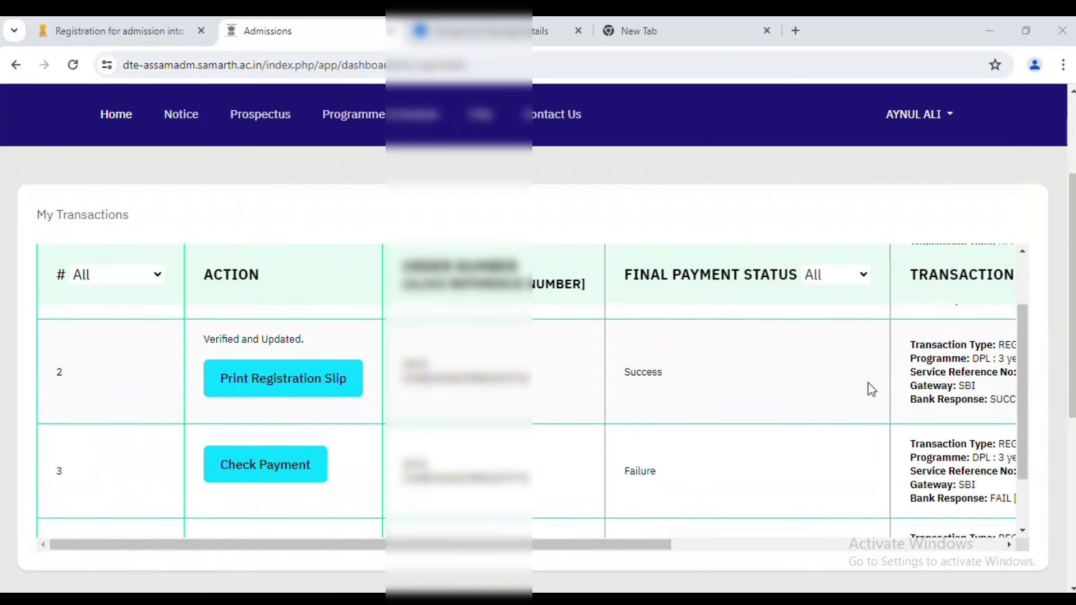
pyautogui.scroll(2, 721, 396)
pyautogui.scroll(-2, 565, 396)
pyautogui.moveTo(557, 384); pyautogui.dragTo(401, 370)
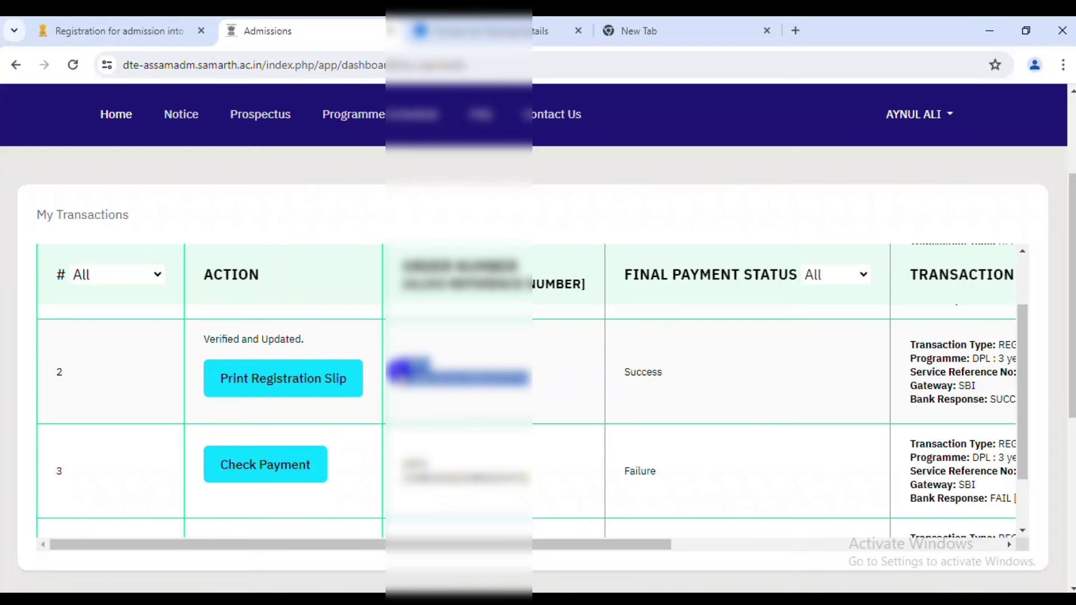
pyautogui.scroll(-1, 347, 443)
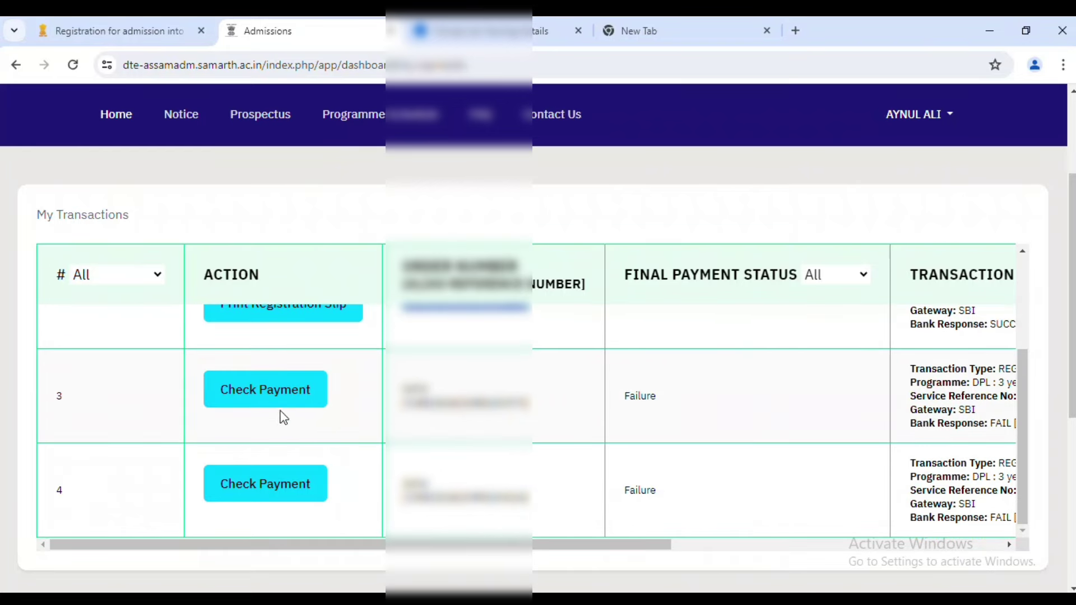
pyautogui.scroll(-2, 653, 413)
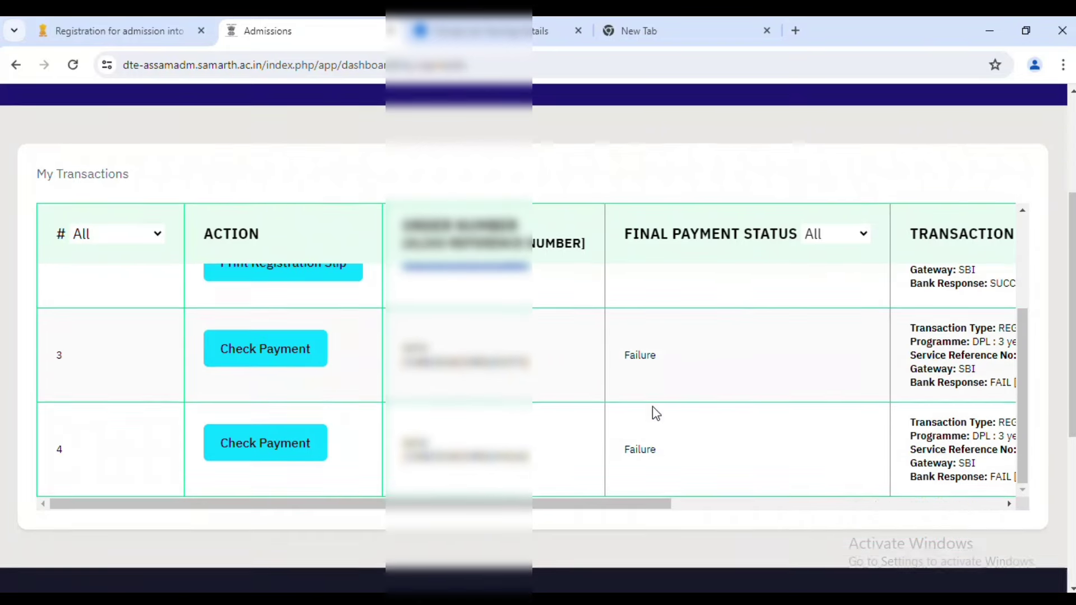
pyautogui.scroll(3, 639, 432)
pyautogui.scroll(2, 566, 412)
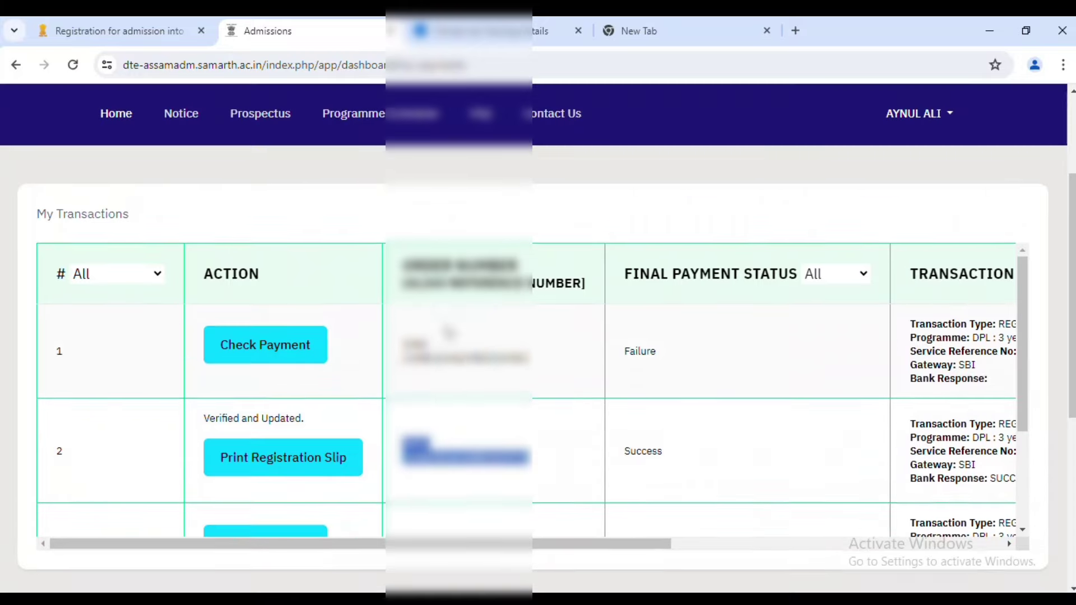
pyautogui.click(707, 457)
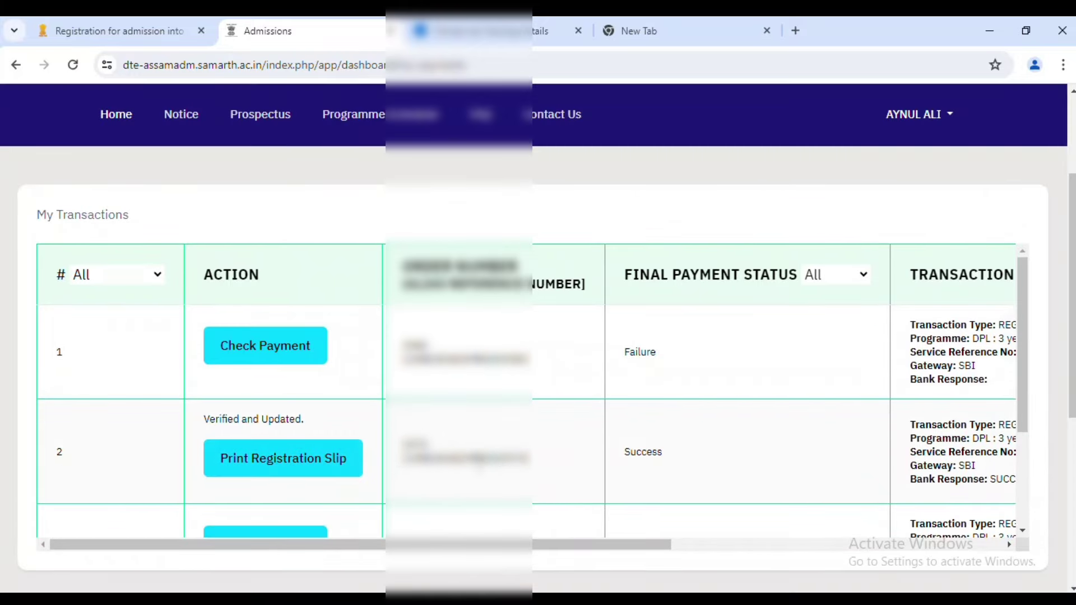
pyautogui.moveTo(397, 437); pyautogui.dragTo(640, 448)
pyautogui.click(527, 461)
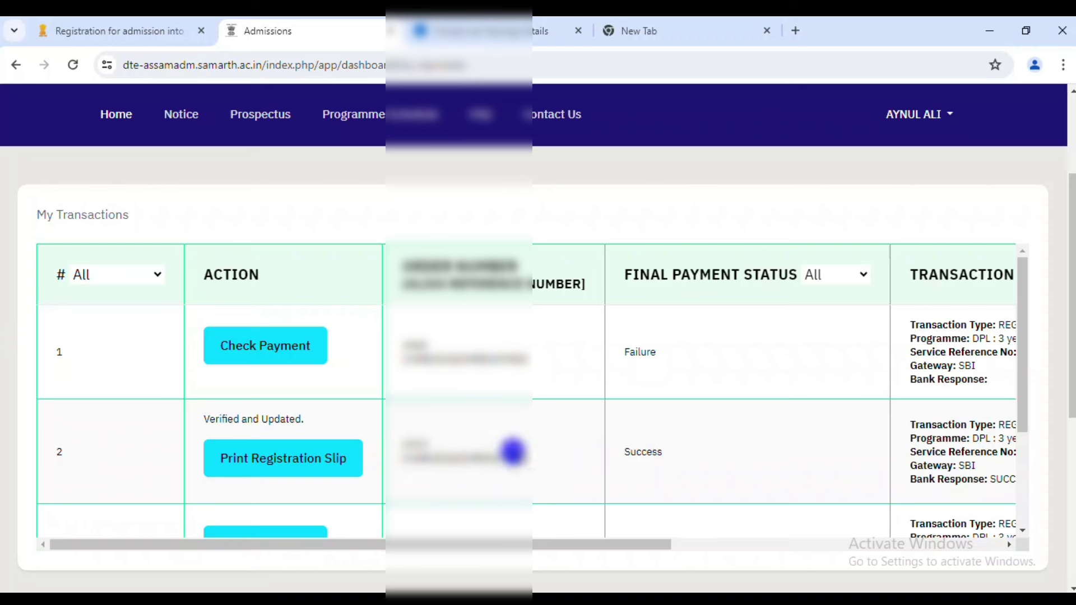
pyautogui.doubleClick(507, 455)
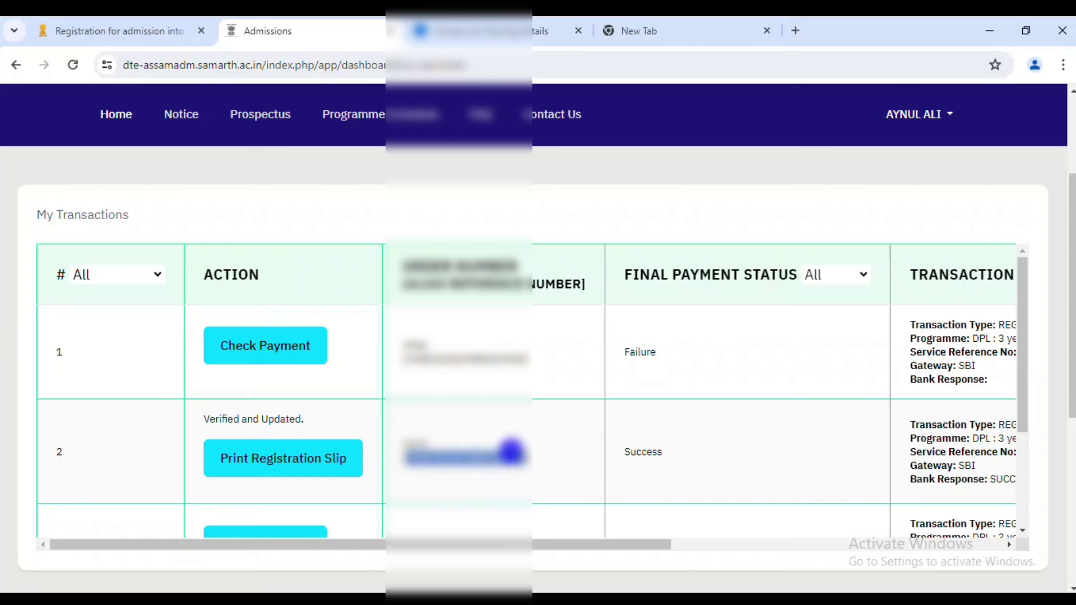
pyautogui.click(507, 455)
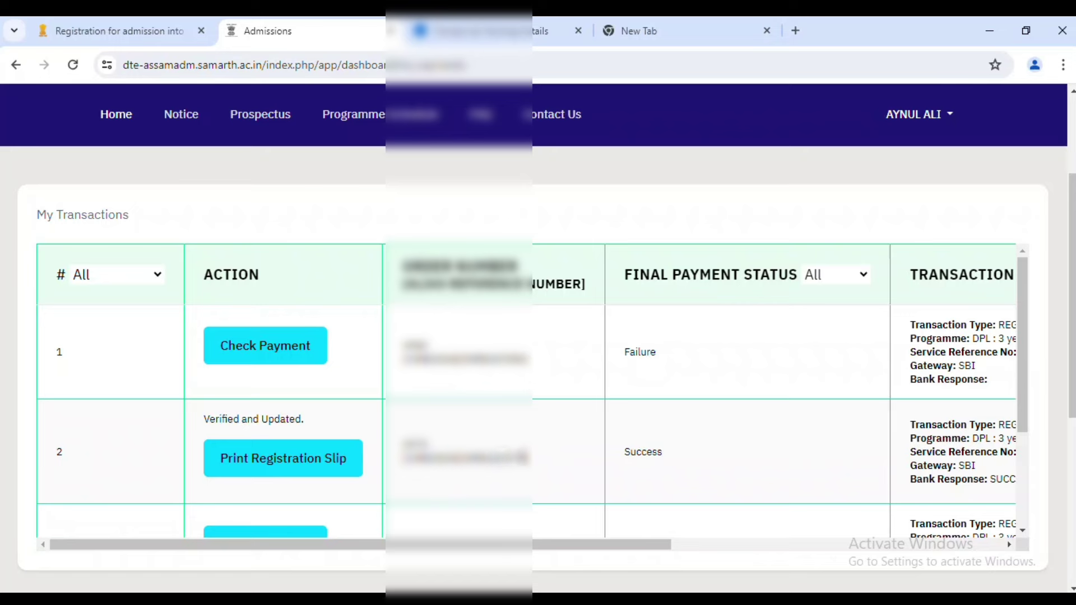
pyautogui.moveTo(456, 542); pyautogui.dragTo(845, 548)
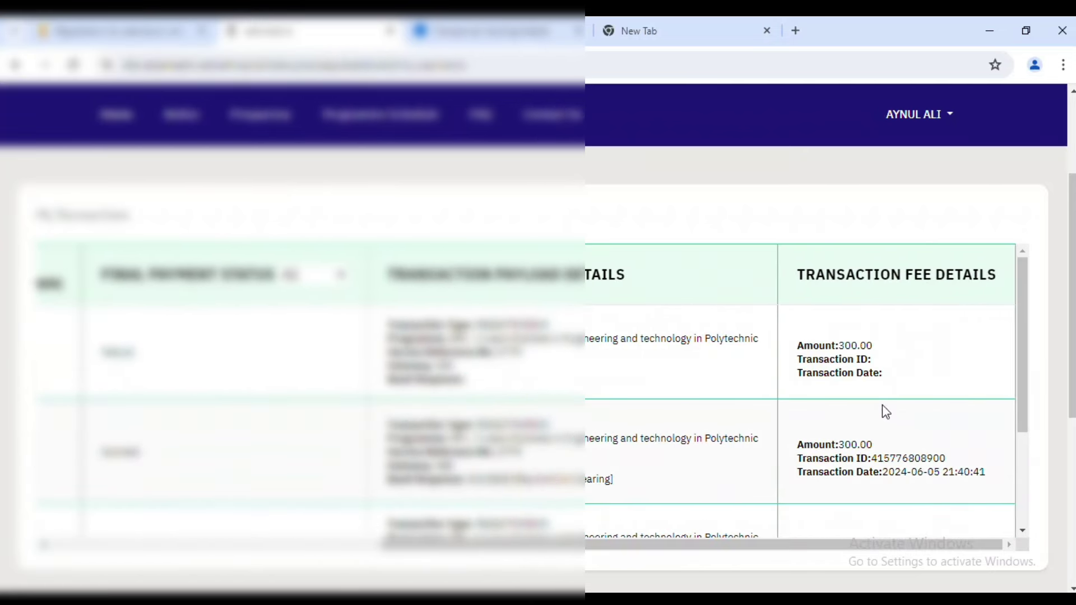
# Review the Transaction Fee Details table listing the payment attempts and their statuses.
pyautogui.scroll(-2, 882, 405)
pyautogui.scroll(-2, 888, 406)
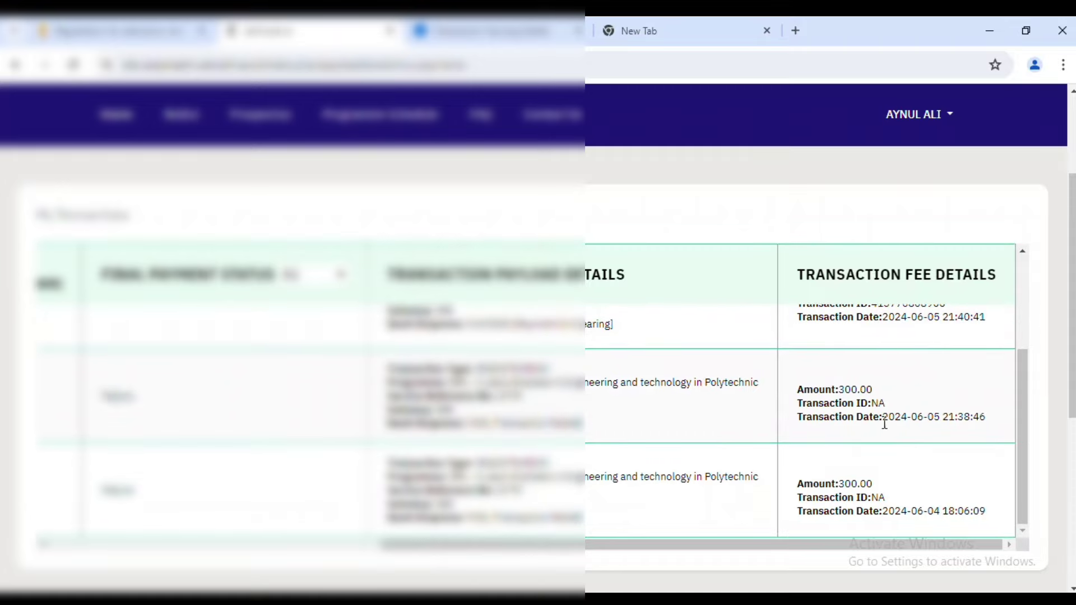
pyautogui.scroll(-2, 891, 454)
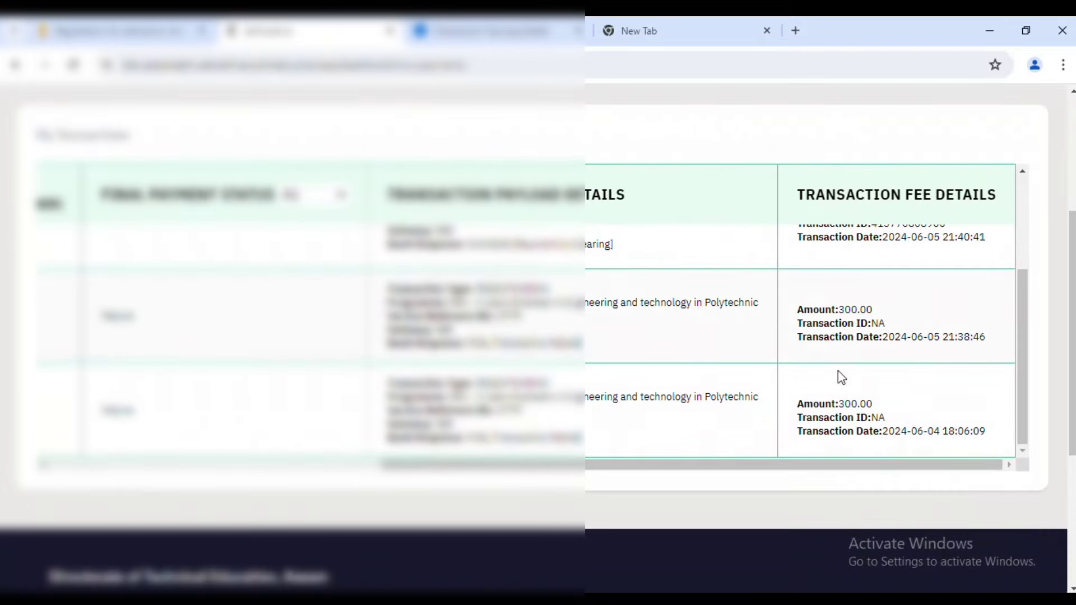
pyautogui.scroll(3, 785, 386)
pyautogui.scroll(3, 610, 454)
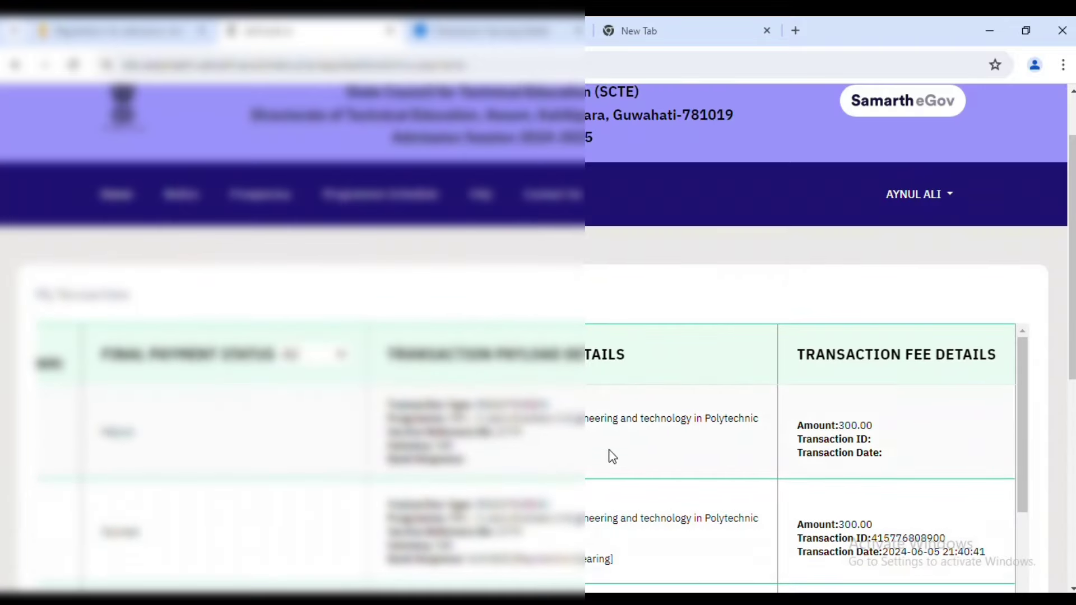
pyautogui.scroll(-8, 554, 359)
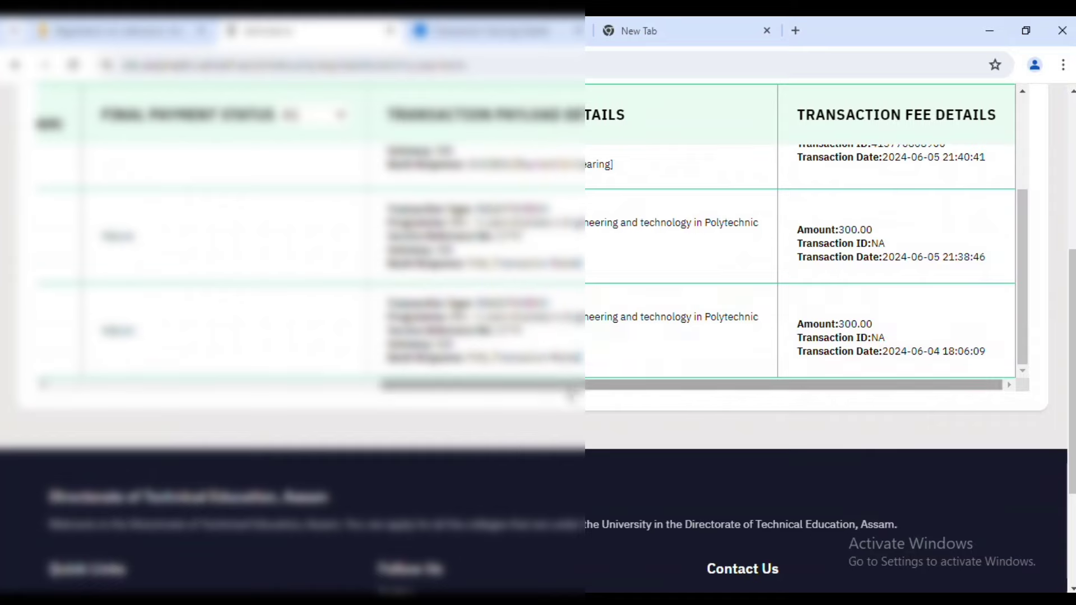
pyautogui.hscroll(-10, 556, 358)
pyautogui.scroll(5, 505, 364)
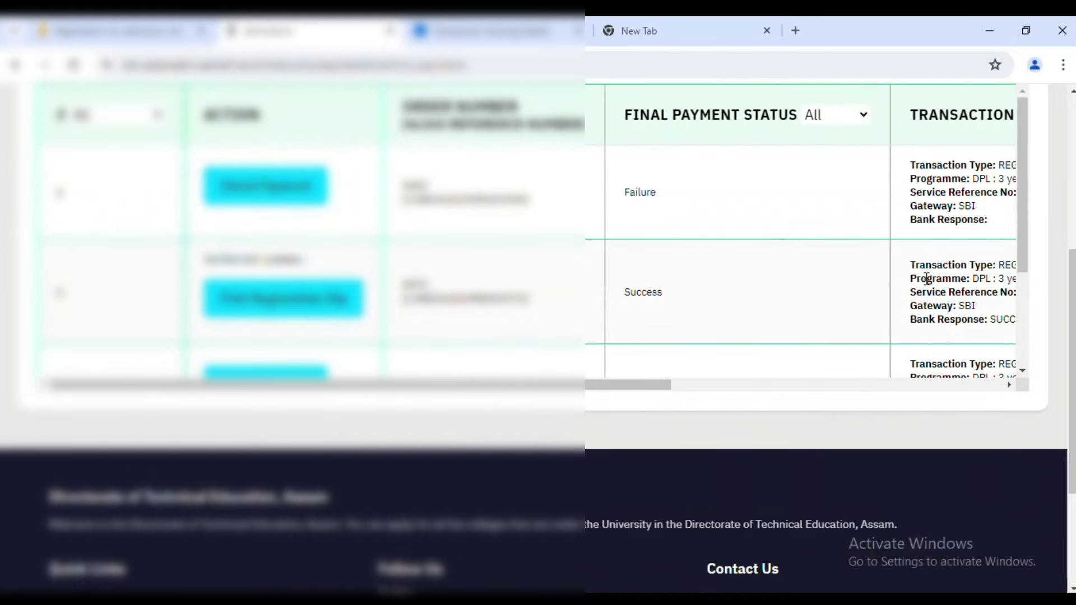
pyautogui.scroll(2, 925, 281)
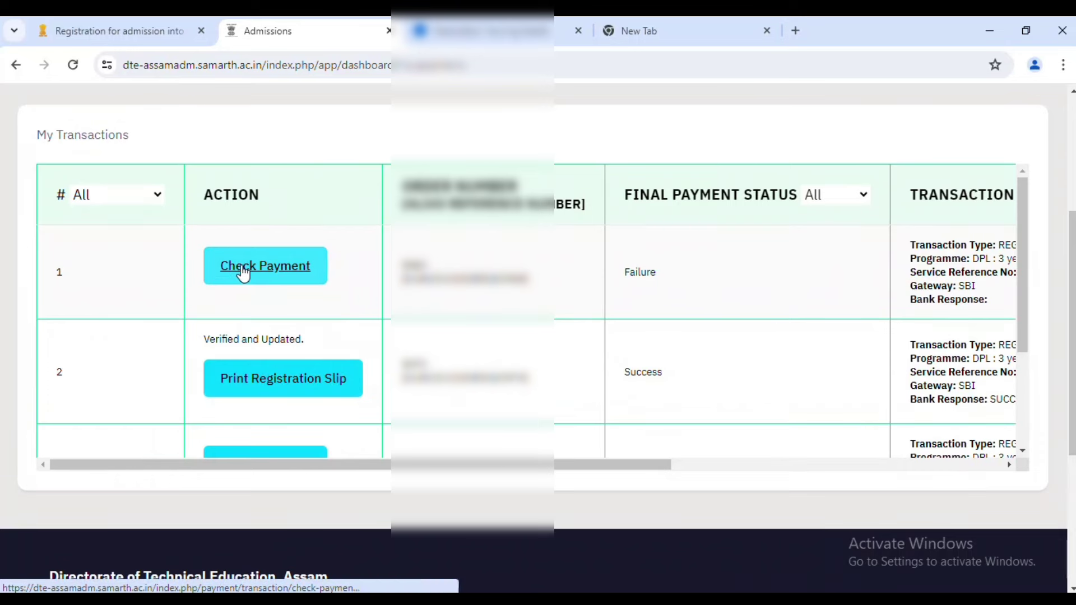
pyautogui.scroll(-2, 361, 305)
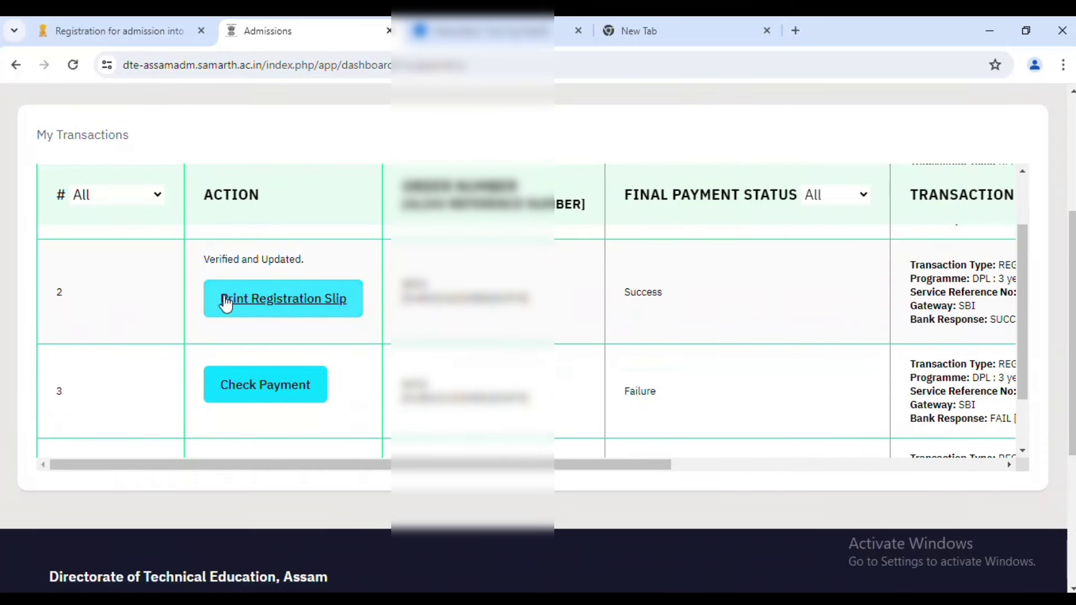
# Open the Registration/Balance Fee Payment Slip for the successful ₹300.00 payment.
pyautogui.click(311, 306)
pyautogui.scroll(-10, 345, 305)
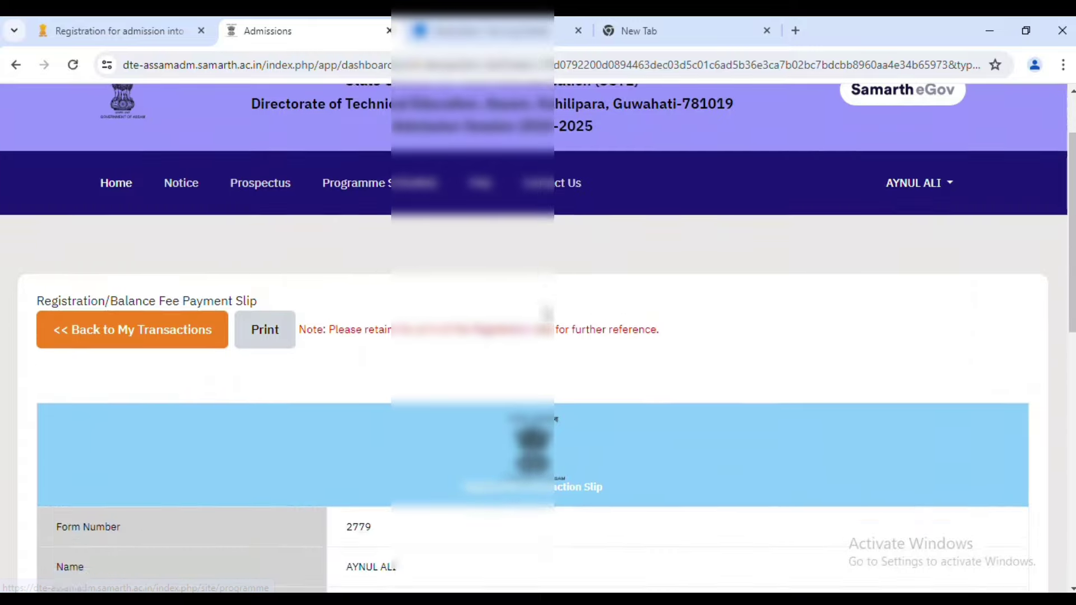
pyautogui.scroll(-2, 449, 291)
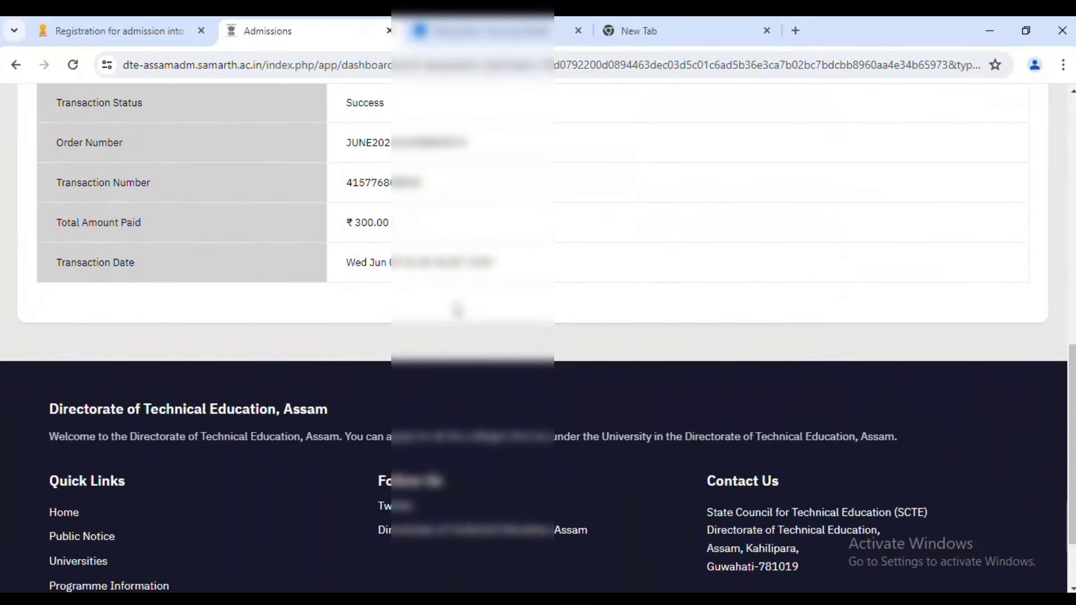
pyautogui.scroll(8, 432, 308)
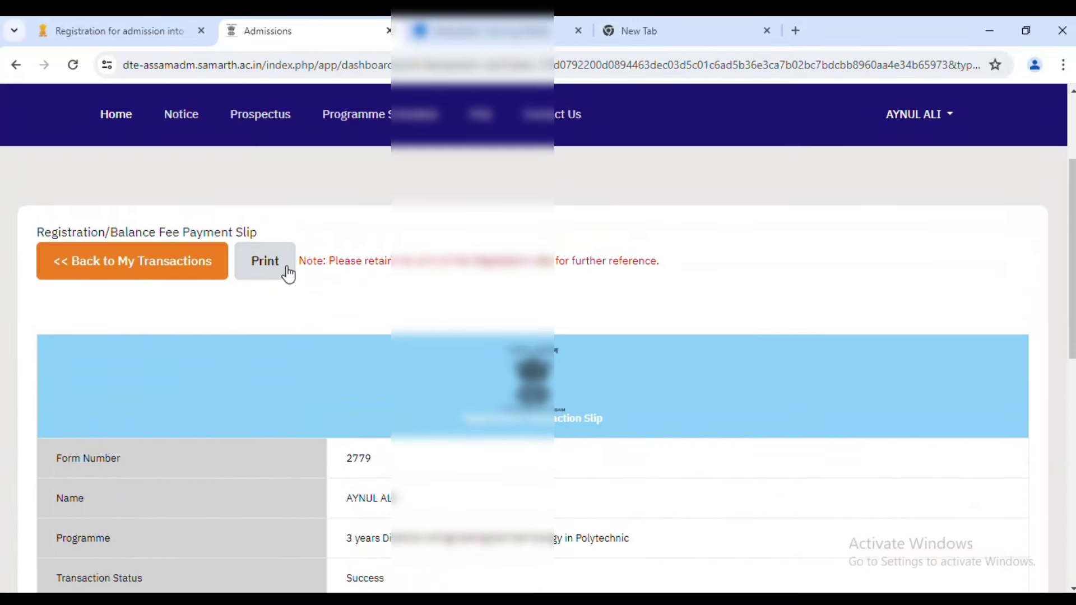
# Print the payment slip with Microsoft Print to PDF, saving it as 'gg' in Downloads.
pyautogui.click(280, 263)
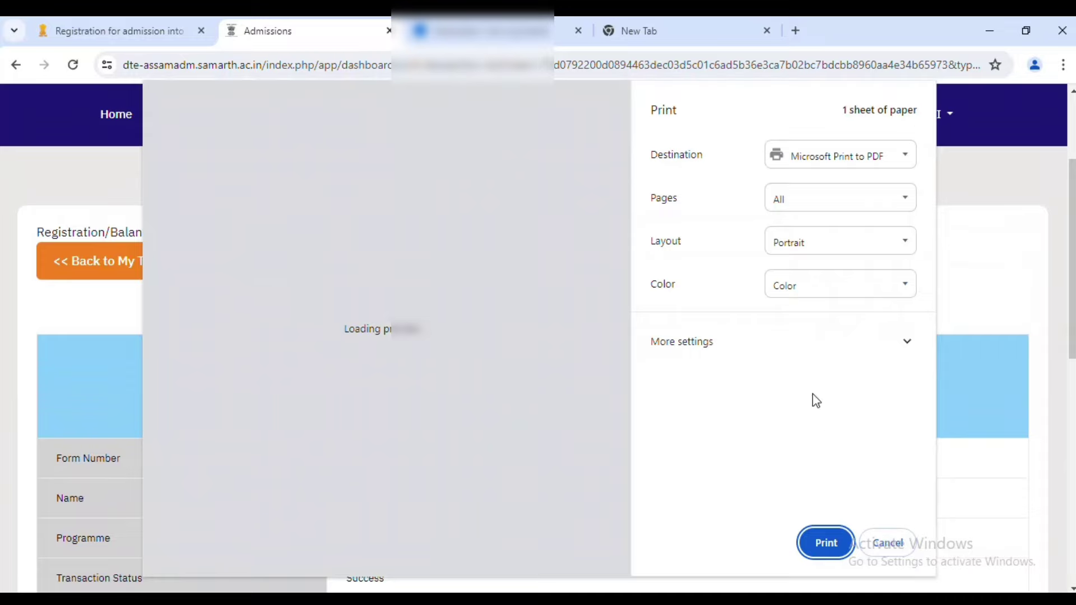
pyautogui.click(825, 543)
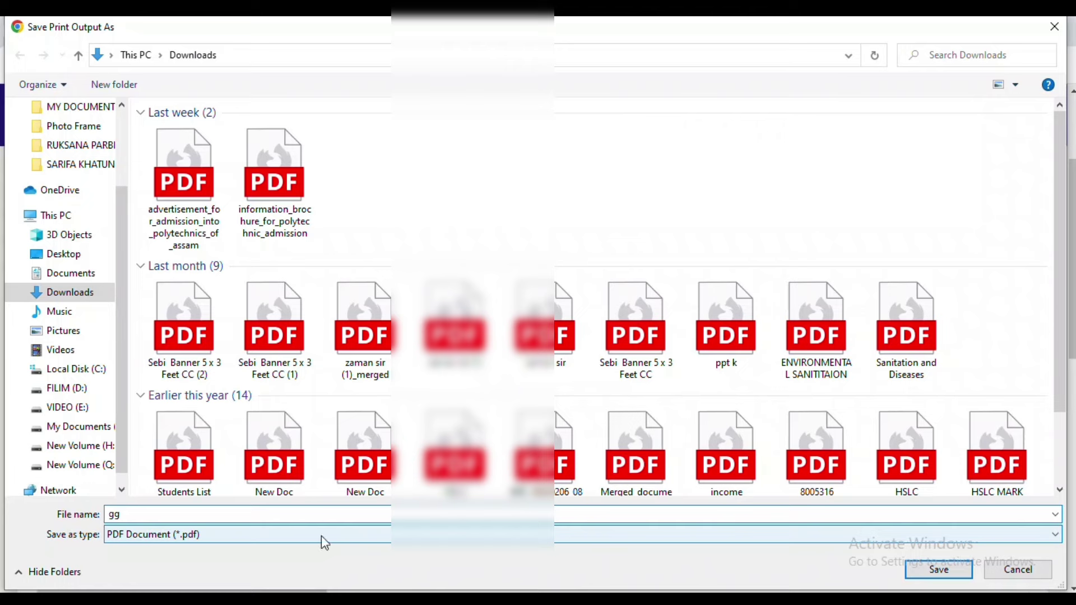
pyautogui.click(947, 571)
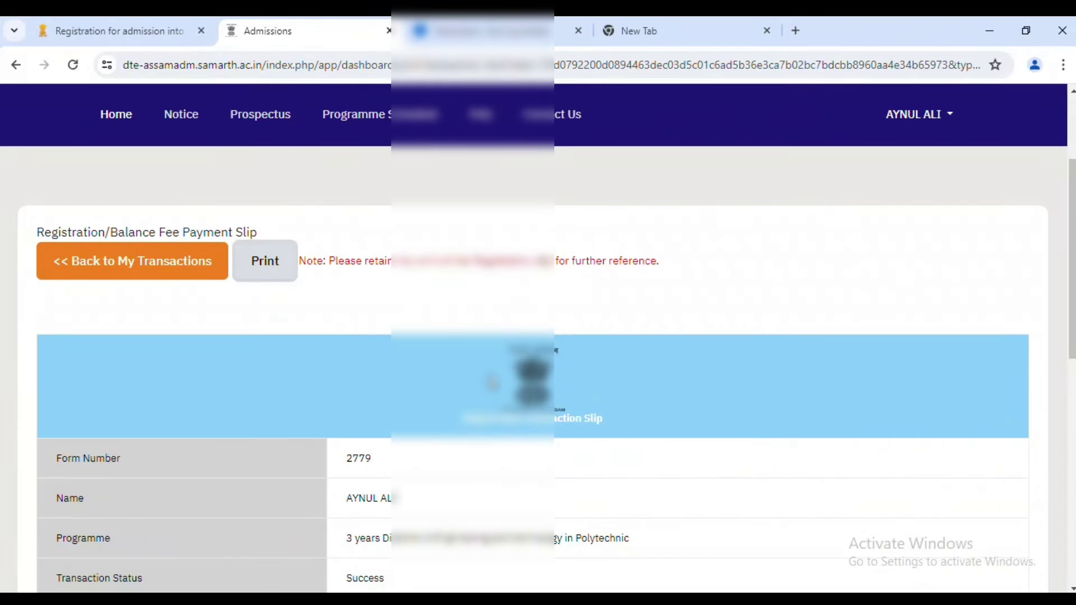
# Go back from the payment slip to the My Transactions list.
pyautogui.moveTo(1065, 303)
pyautogui.scroll(-2, 231, 267)
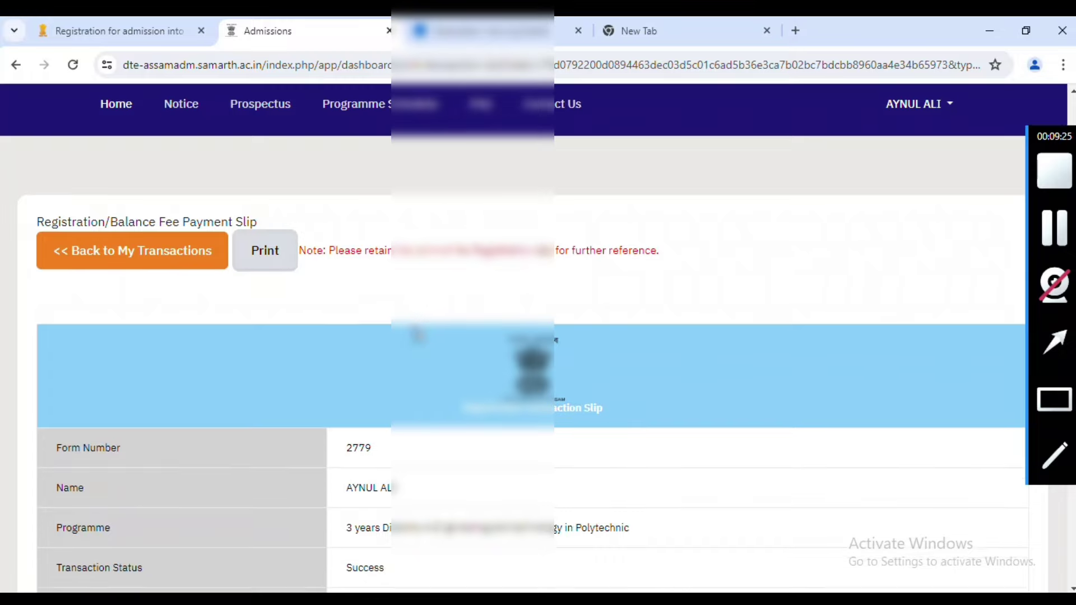
pyautogui.scroll(4, 168, 314)
pyautogui.click(154, 355)
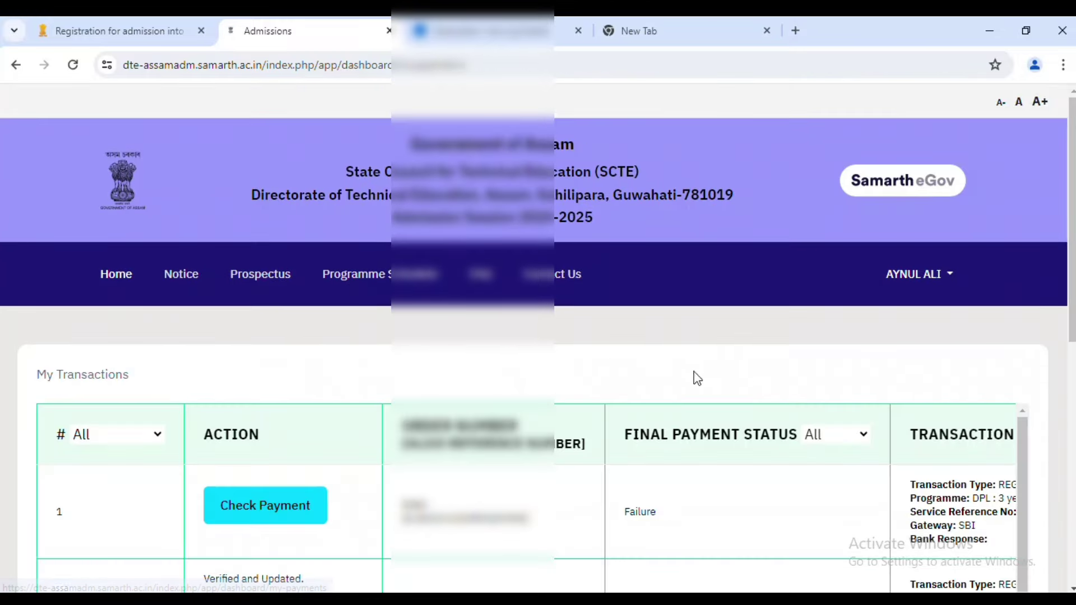
# Recheck payment status of the first and fourth failed attempts, dismissing the failure alert.
pyautogui.scroll(-3, 706, 370)
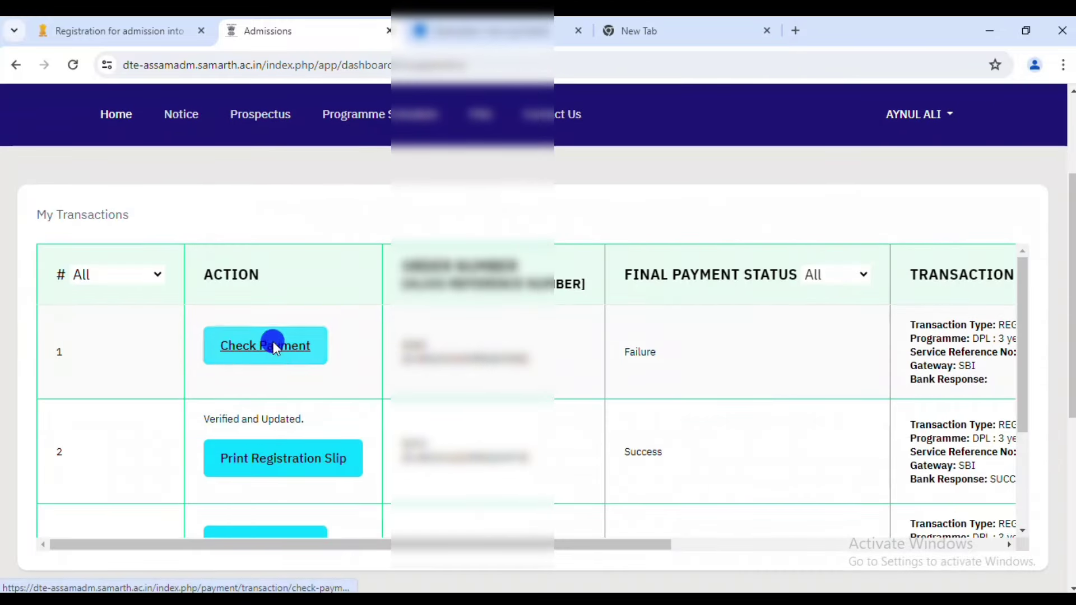
pyautogui.click(275, 345)
pyautogui.scroll(-4, 362, 373)
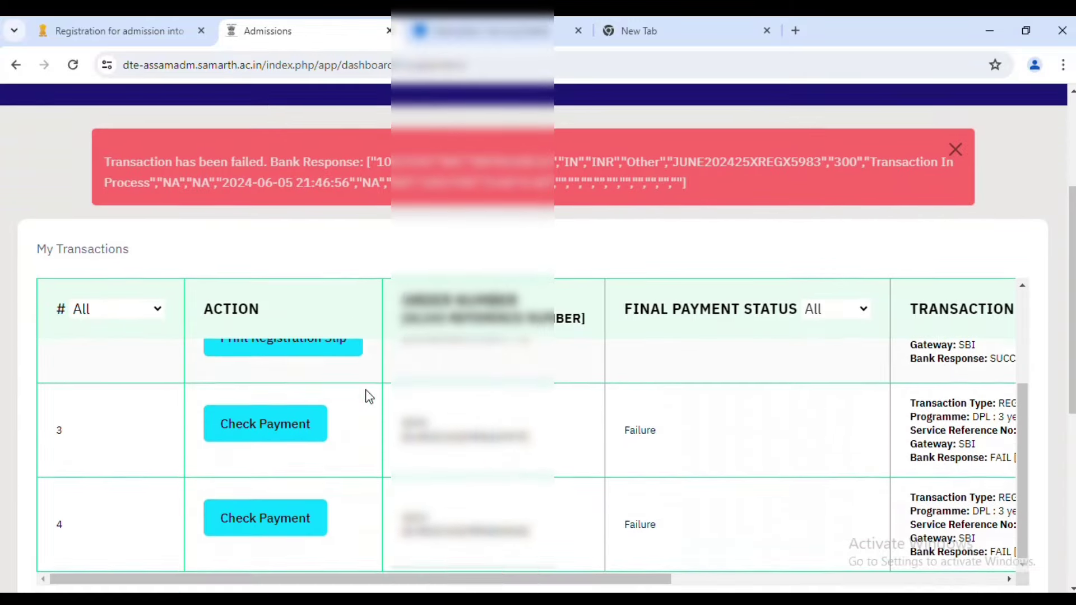
pyautogui.click(303, 481)
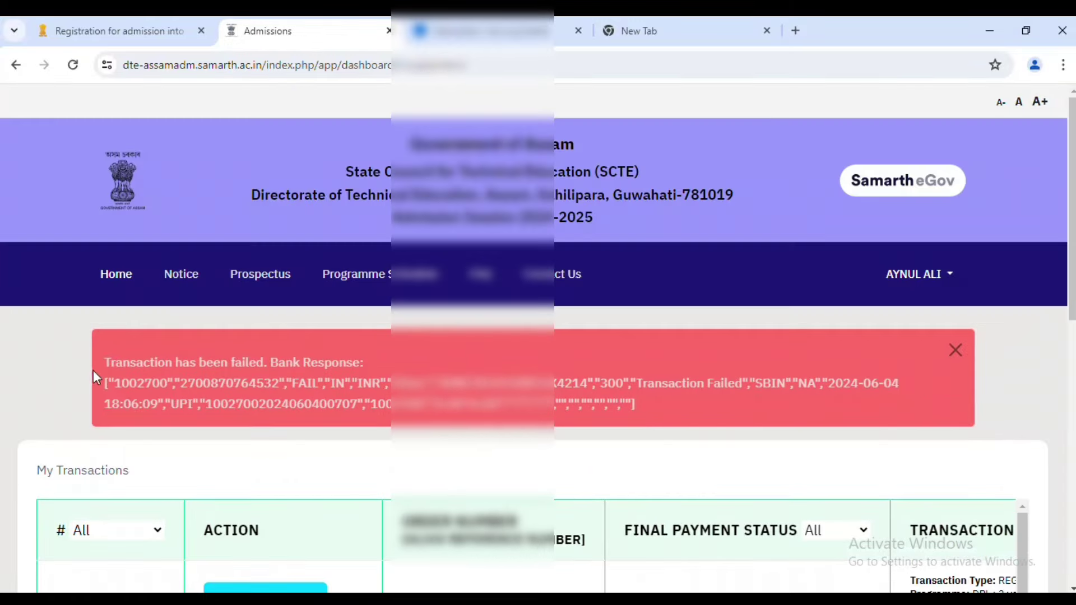
pyautogui.moveTo(93, 371); pyautogui.dragTo(963, 378)
pyautogui.click(955, 350)
pyautogui.scroll(-1, 272, 503)
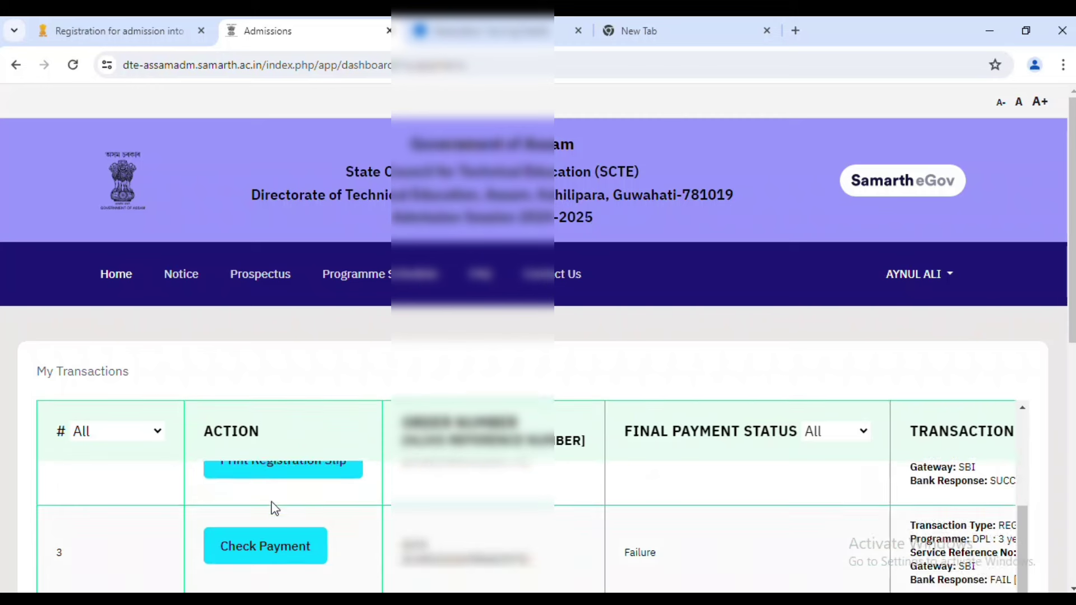
pyautogui.scroll(2, 274, 488)
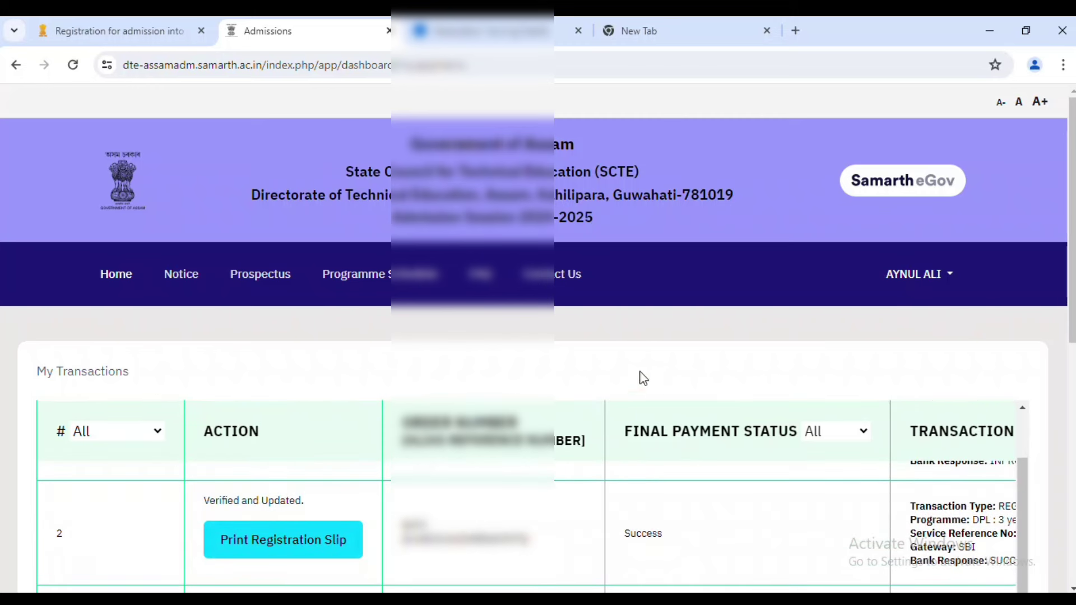